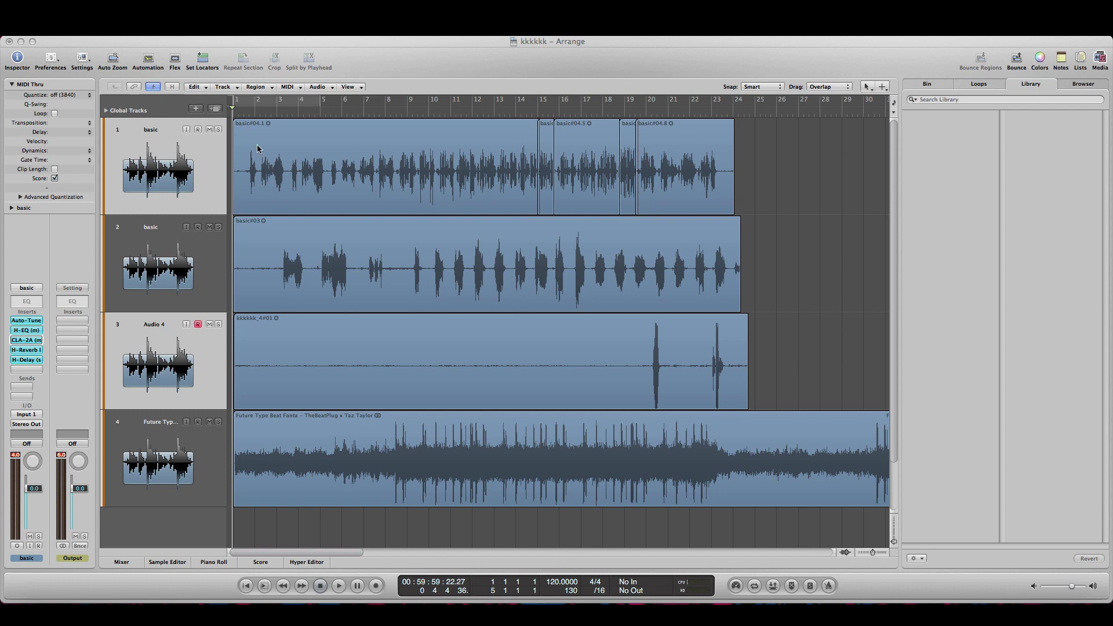
- Play the arrangement from bar 1 and let the vocal mix run to about bar 16
click(233, 110)
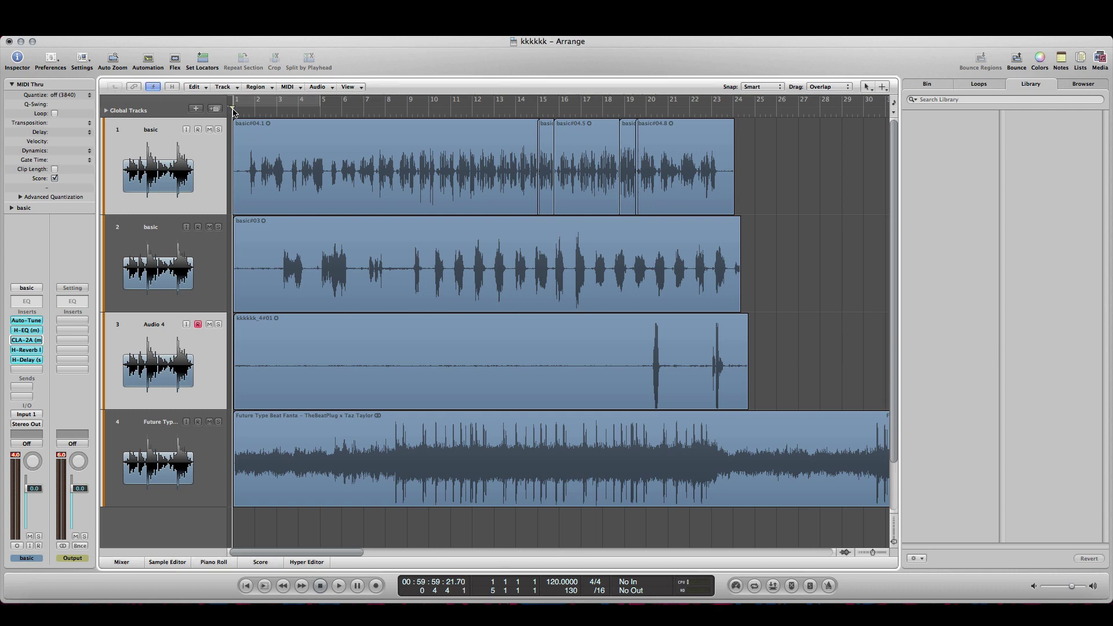
key(space)
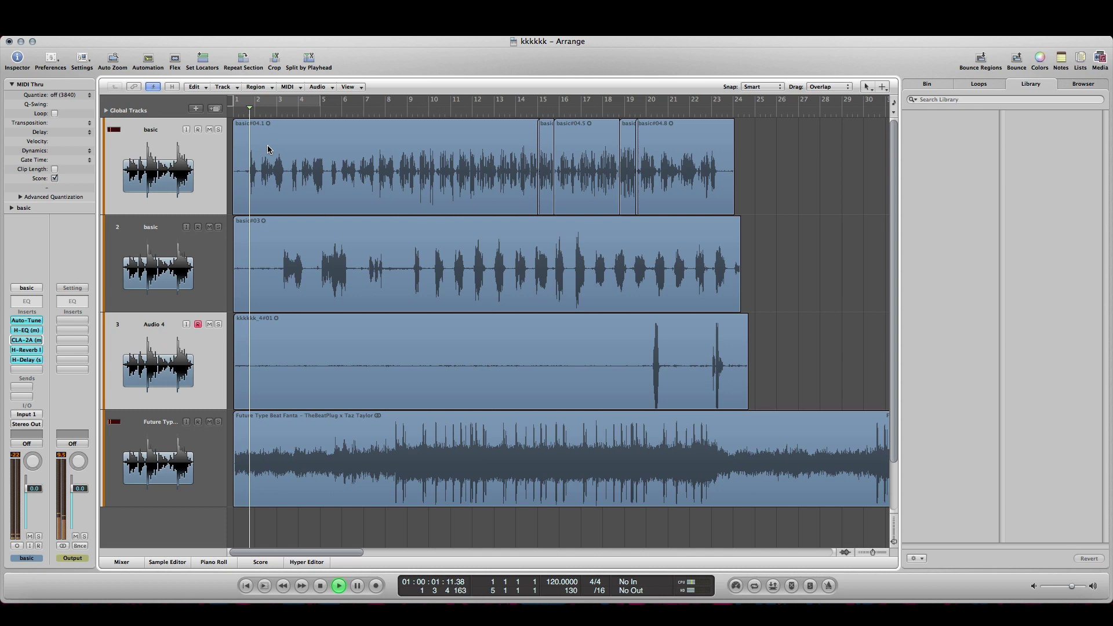
key(space)
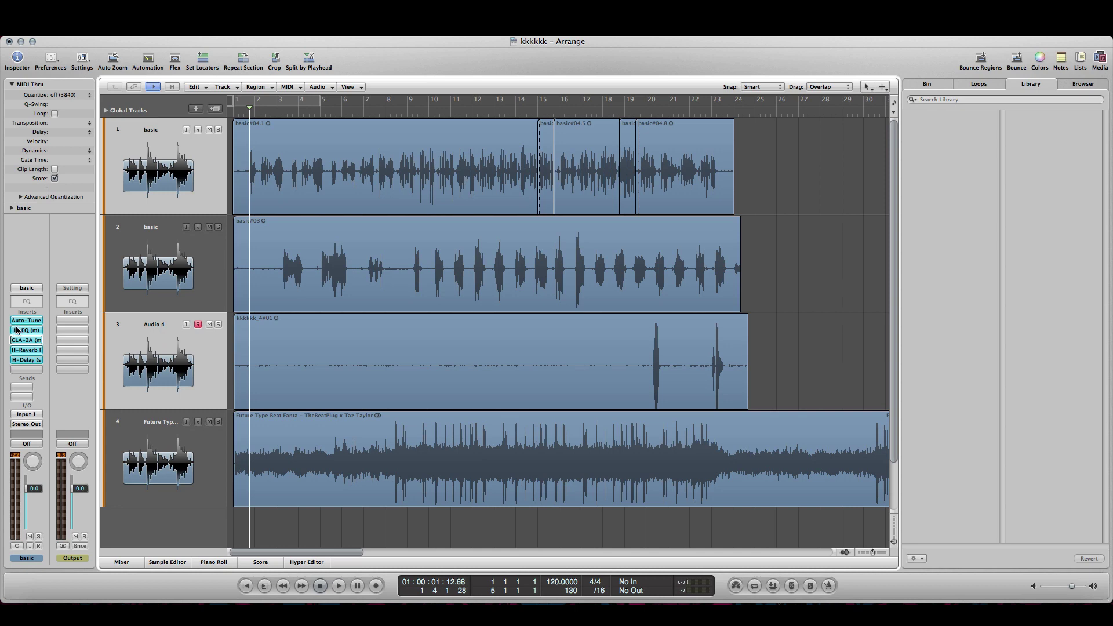
click(234, 110)
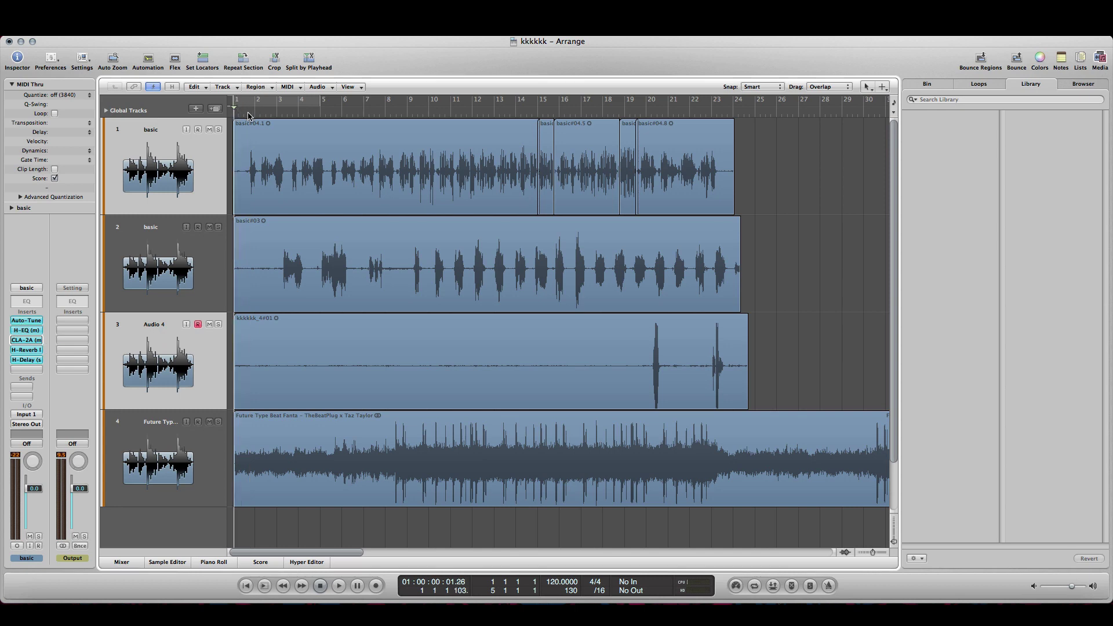
key(space)
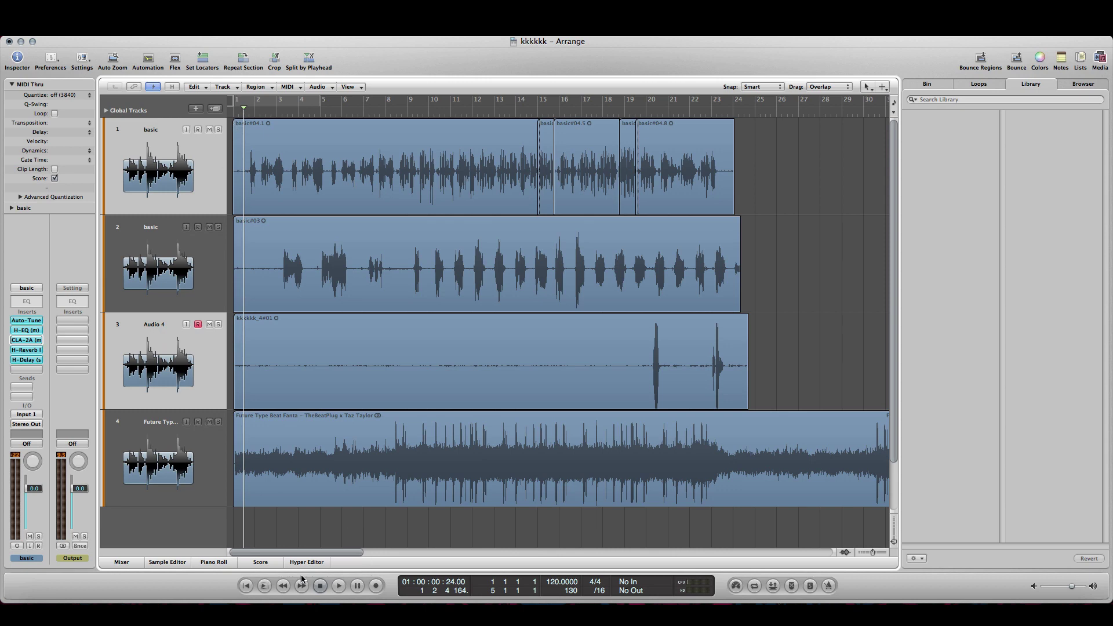
click(339, 586)
click(339, 586)
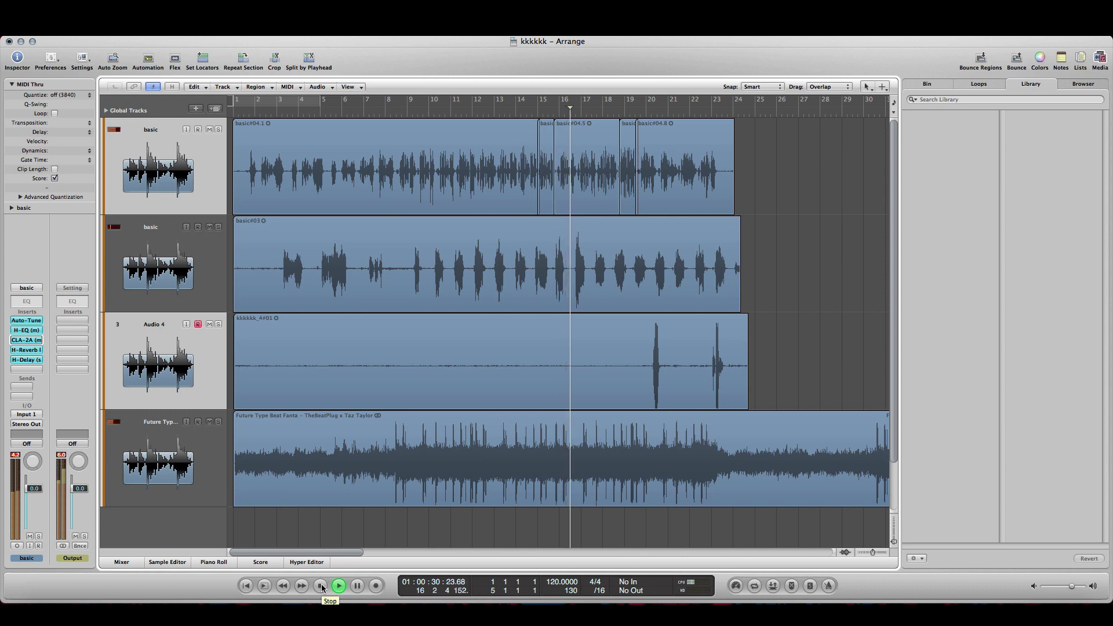
- Stop playback at bar 16 and select track 1's five regions to show its channel strip
click(322, 587)
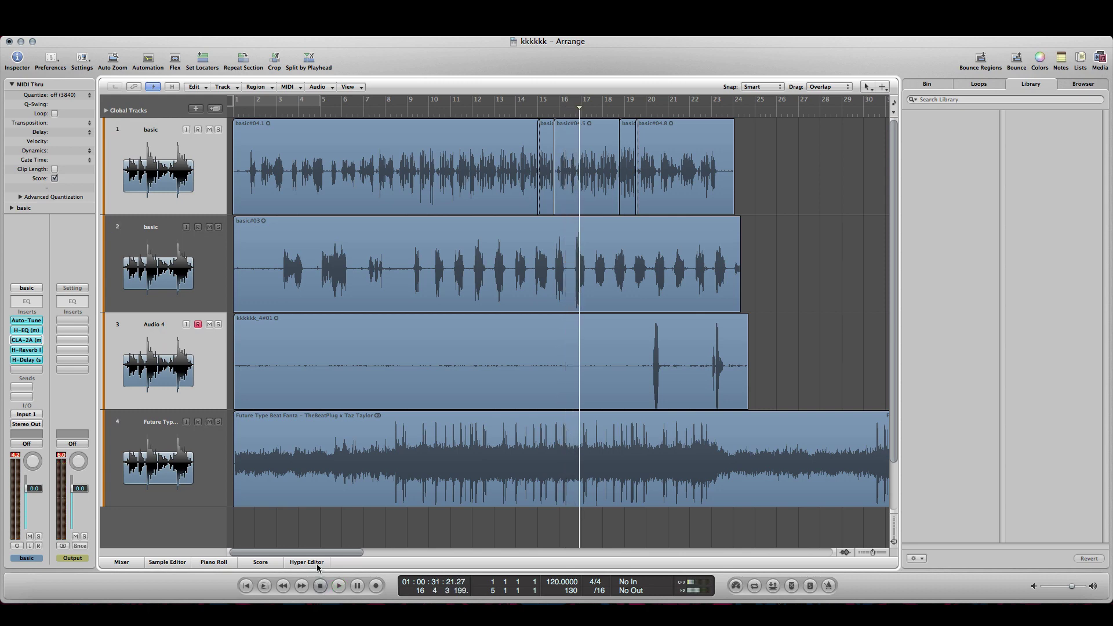
click(168, 156)
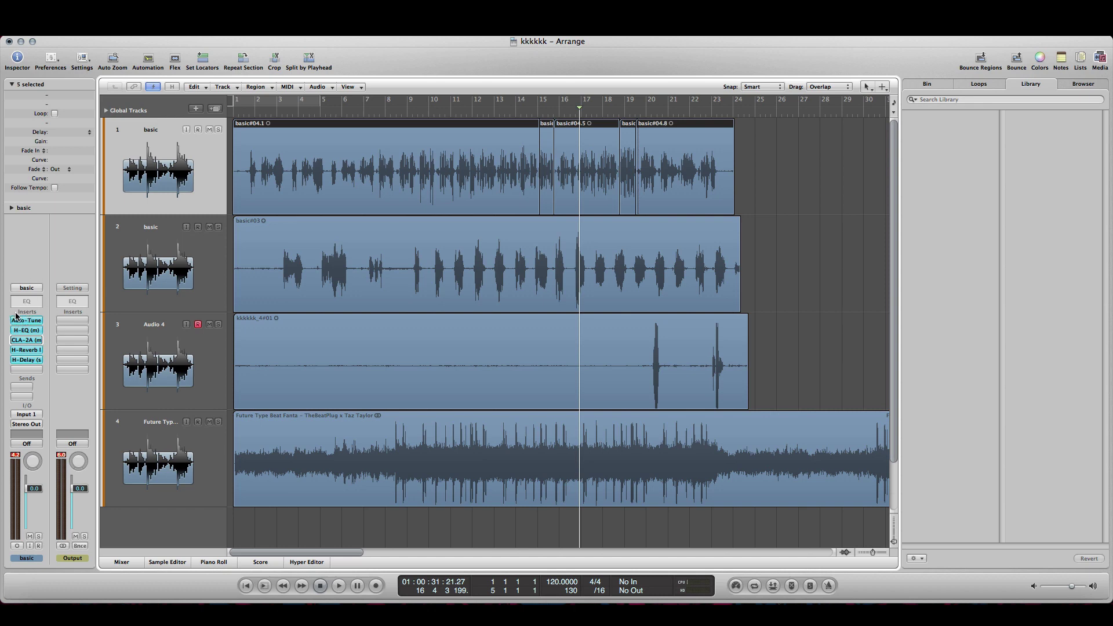
- Bypass track 1's H-Reverb, Auto-Tune, H-EQ, CLA-2A and H-Delay inserts
click(24, 328)
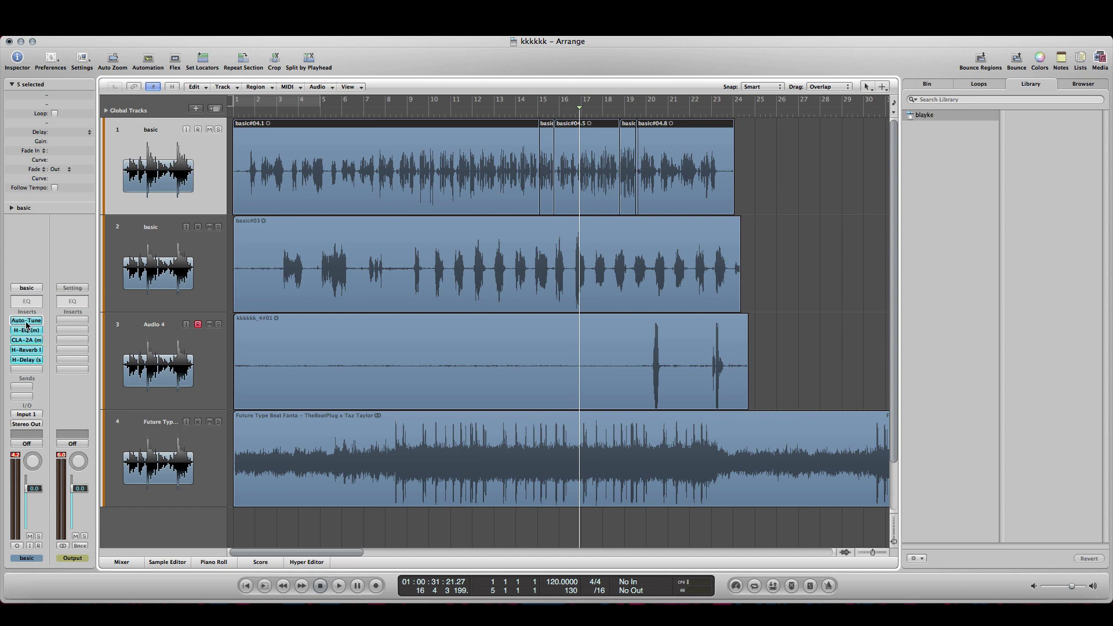
click(26, 325)
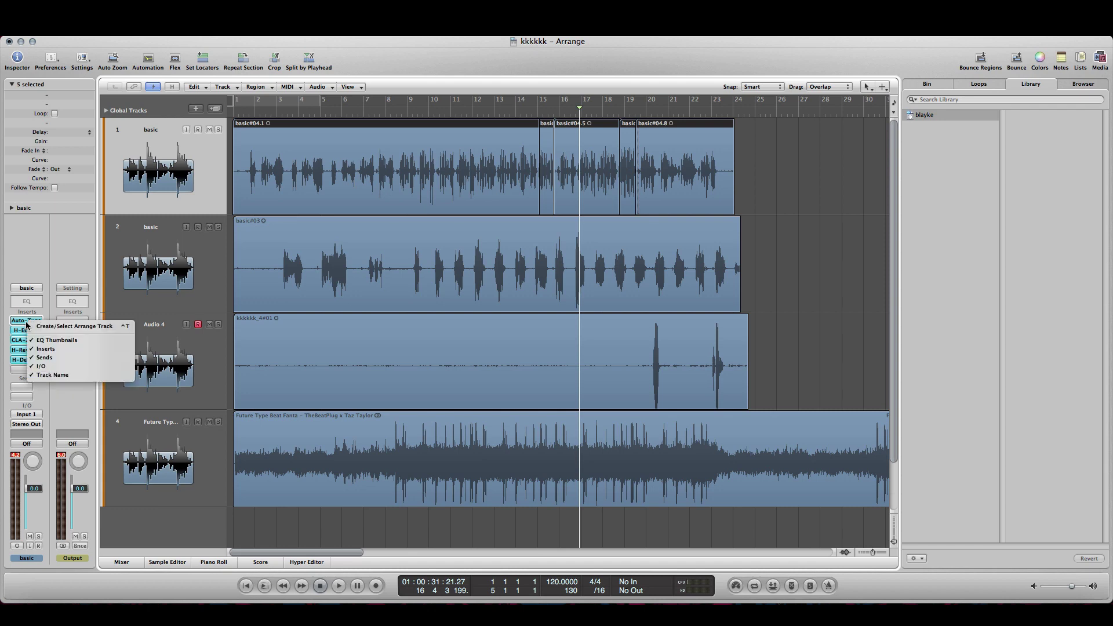
click(19, 283)
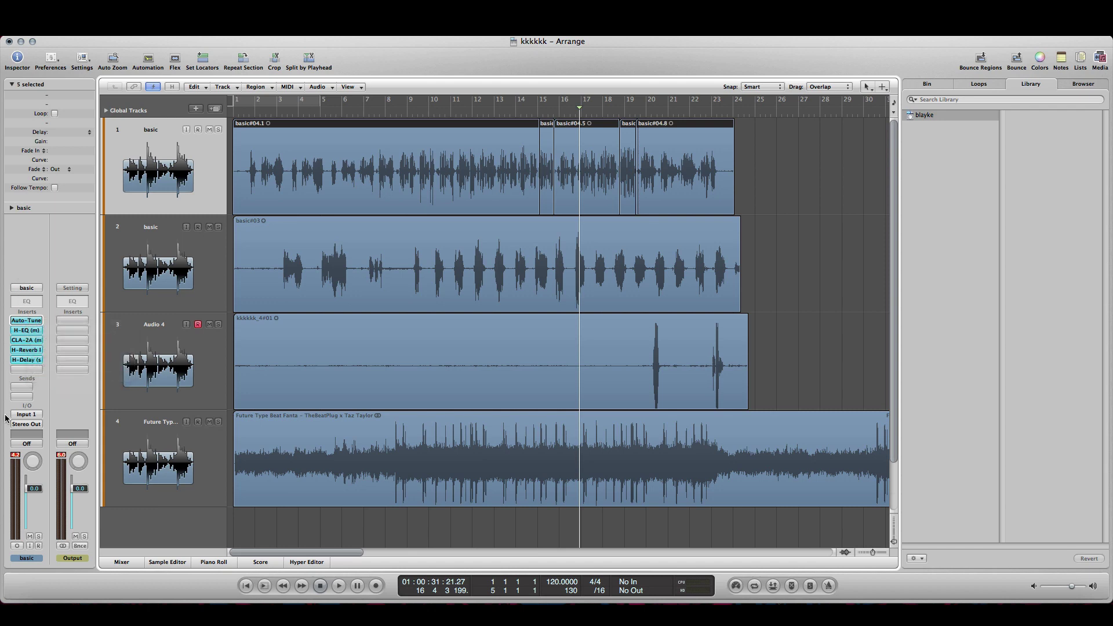
alt+click(29, 350)
alt+click(26, 320)
alt+click(26, 329)
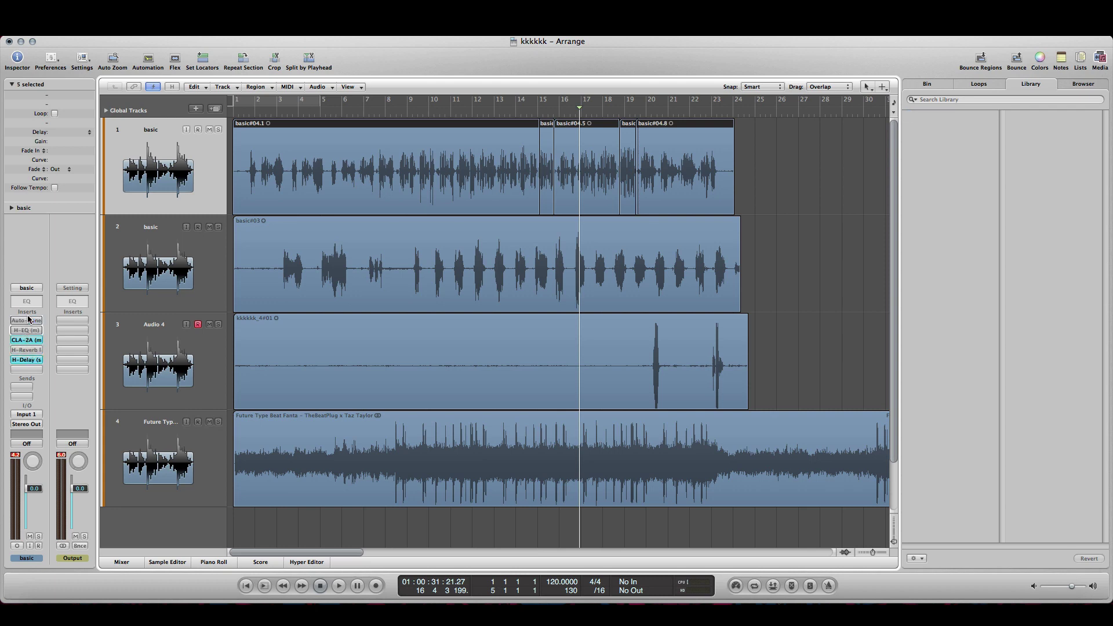
alt+click(27, 341)
alt+click(30, 359)
- Solo the beat track, play from near the start and bar 7, then unsolo it
click(248, 112)
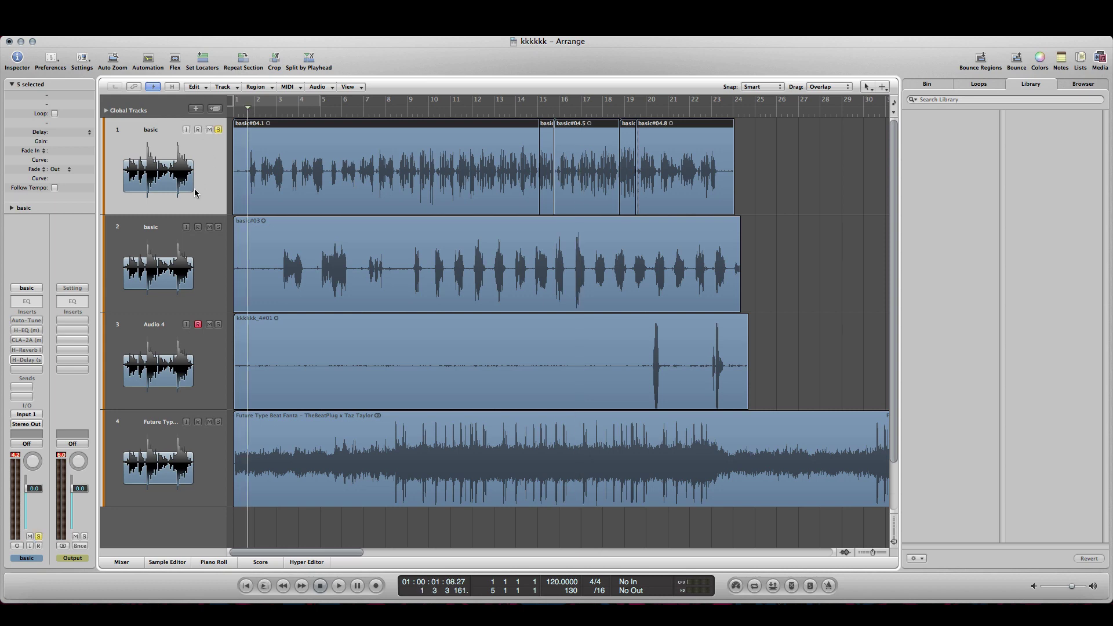
click(218, 422)
click(339, 586)
click(374, 113)
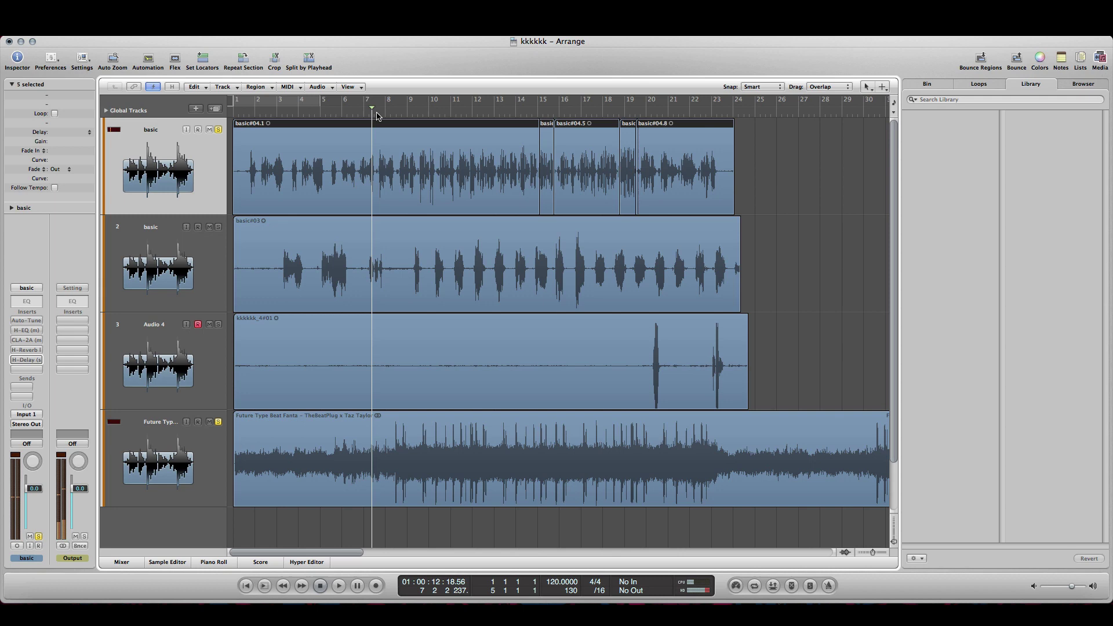
click(218, 422)
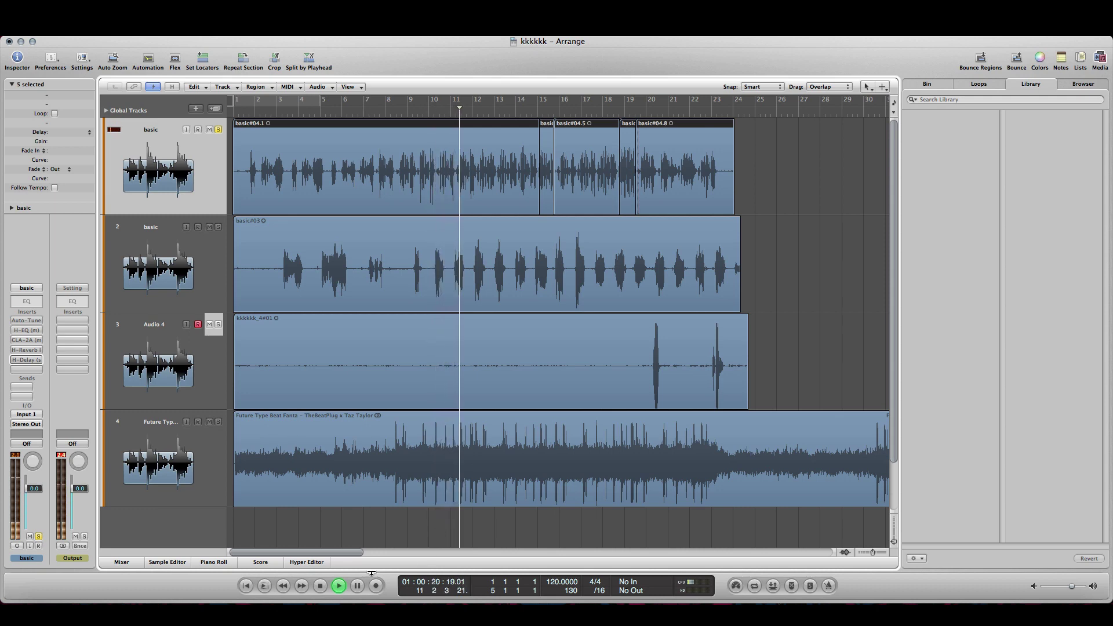
- Select track 2 and bypass its Auto-Tune, H-EQ, CLA-2A, H-Reverb and H-Delay inserts
click(322, 586)
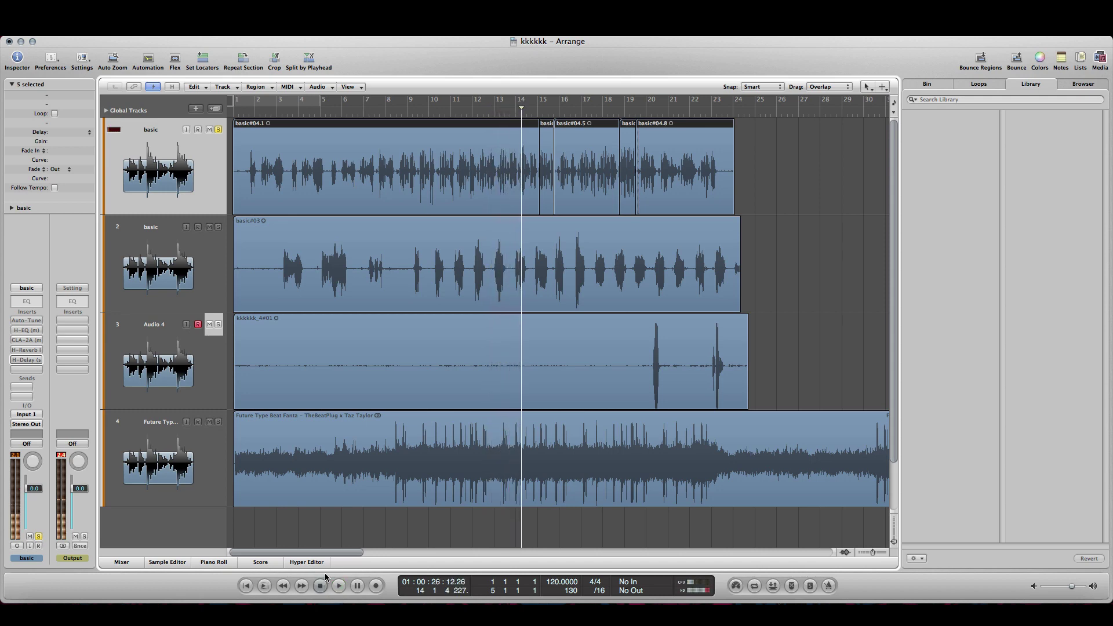
click(211, 261)
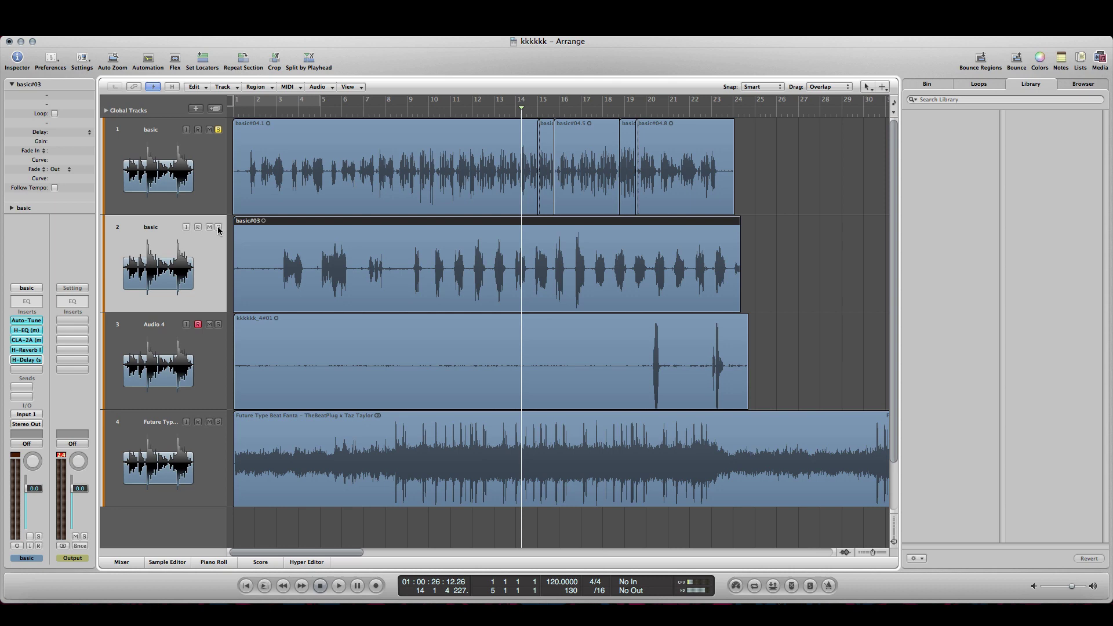
alt+click(23, 320)
alt+click(25, 341)
alt+click(26, 330)
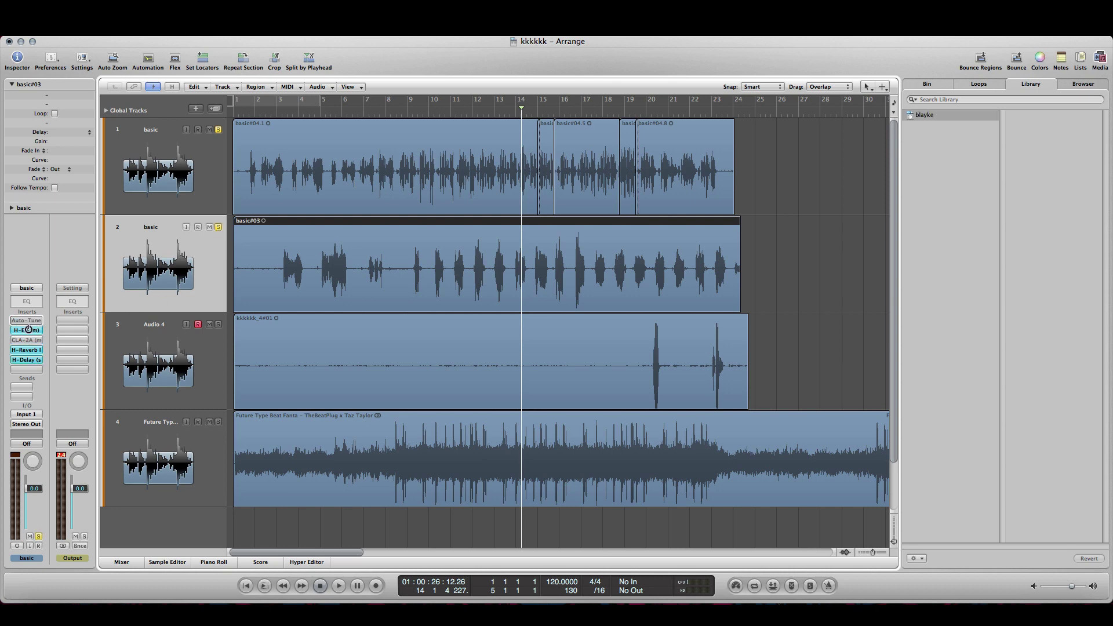
alt+click(27, 349)
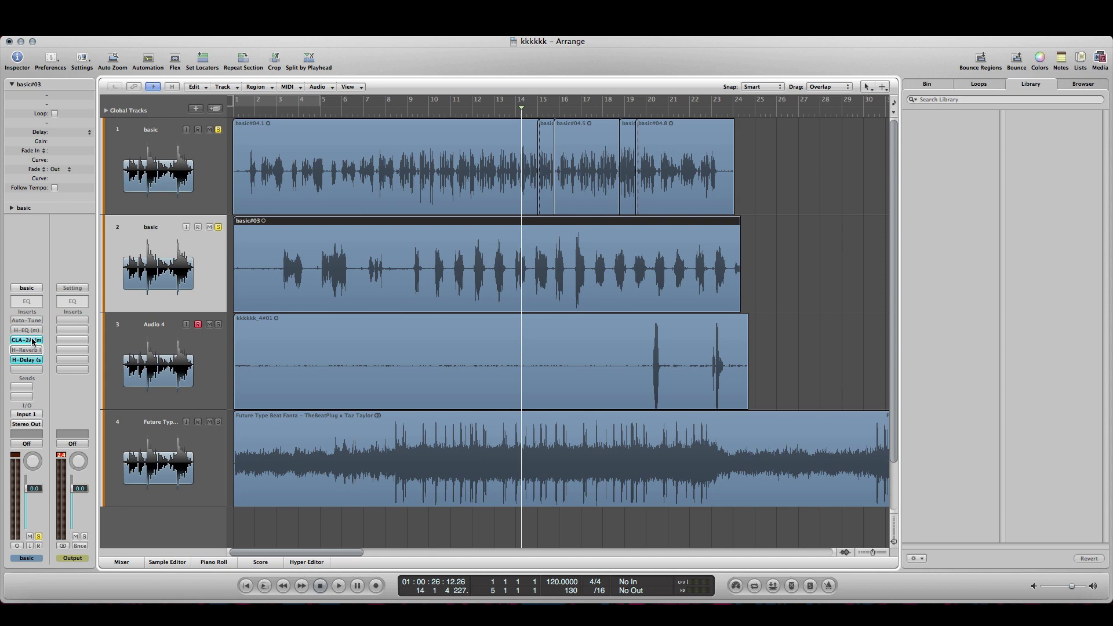
alt+click(29, 358)
- Play track 2 from bar 14, stop, reselect track 1 and unsolo track 2
click(530, 114)
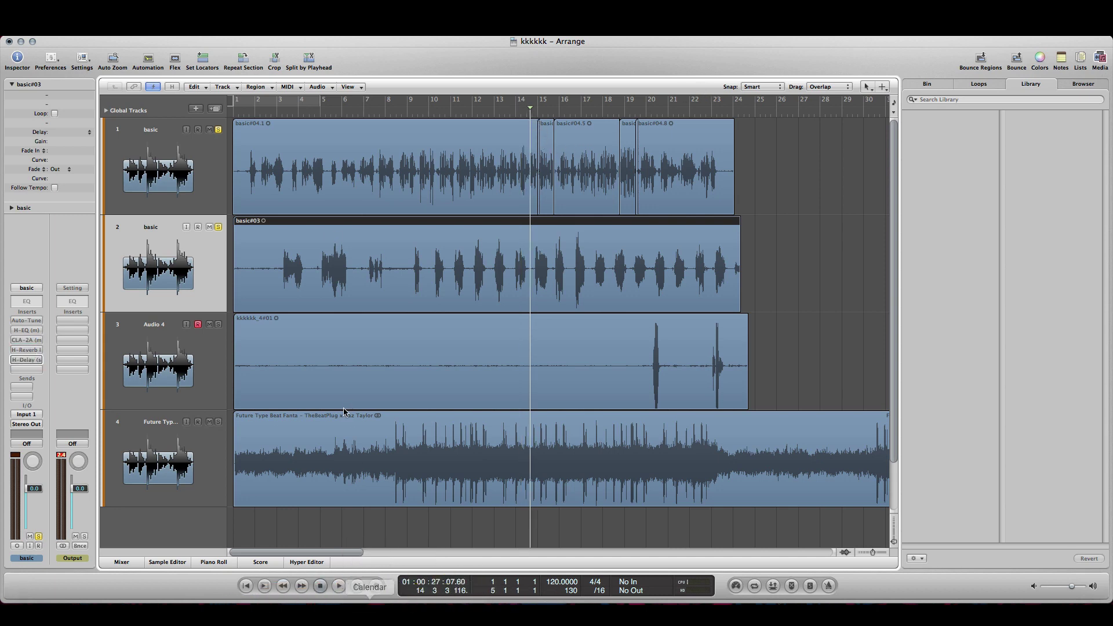
click(340, 586)
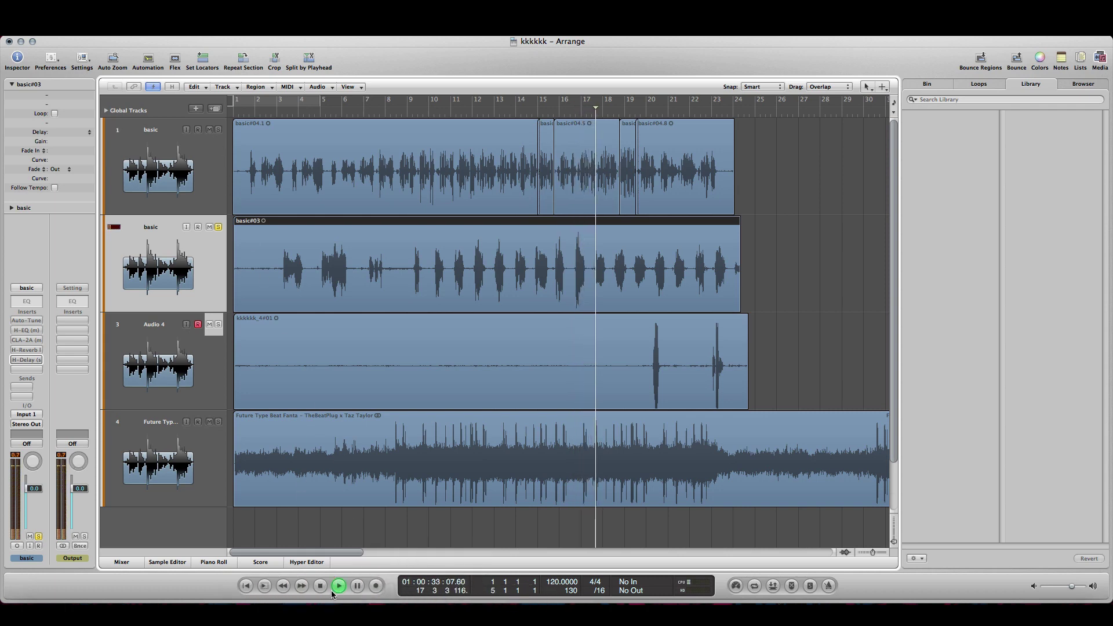
key(space)
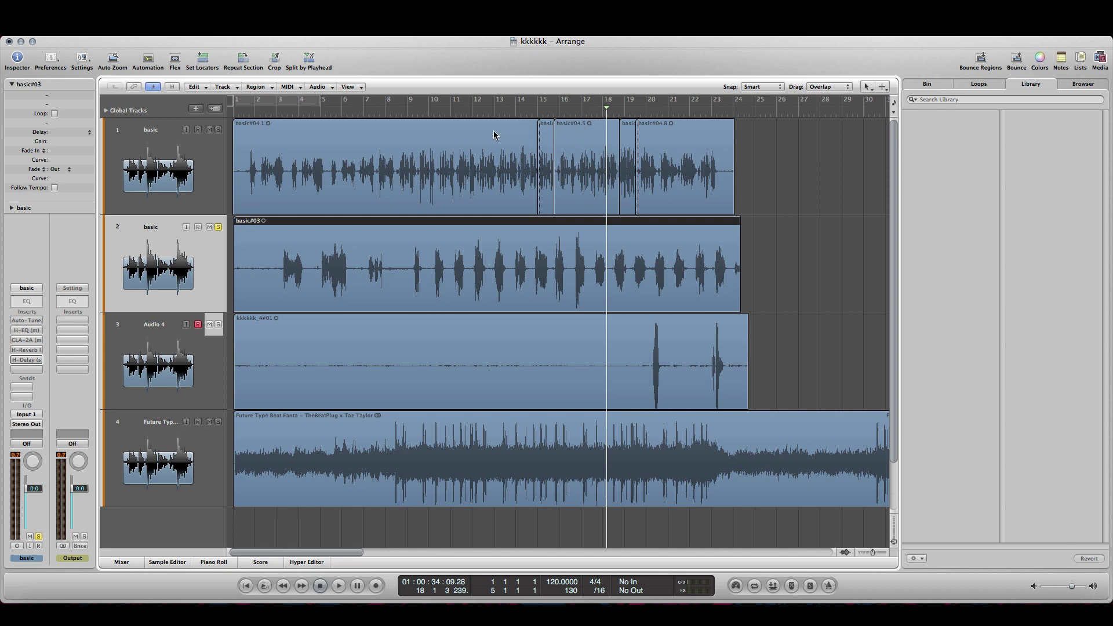
click(527, 115)
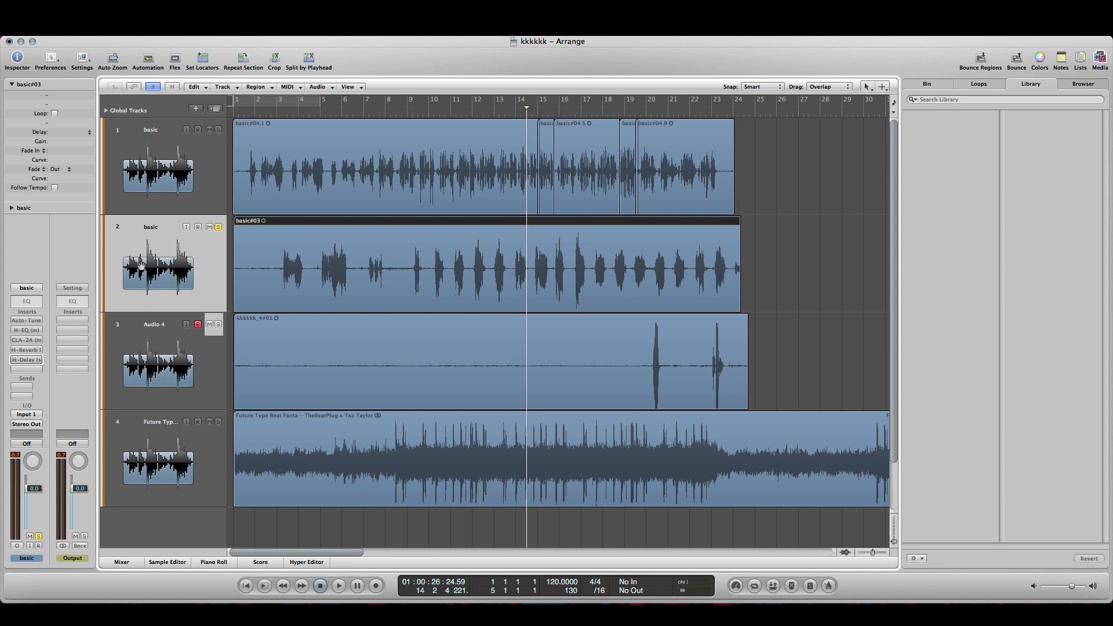
click(185, 176)
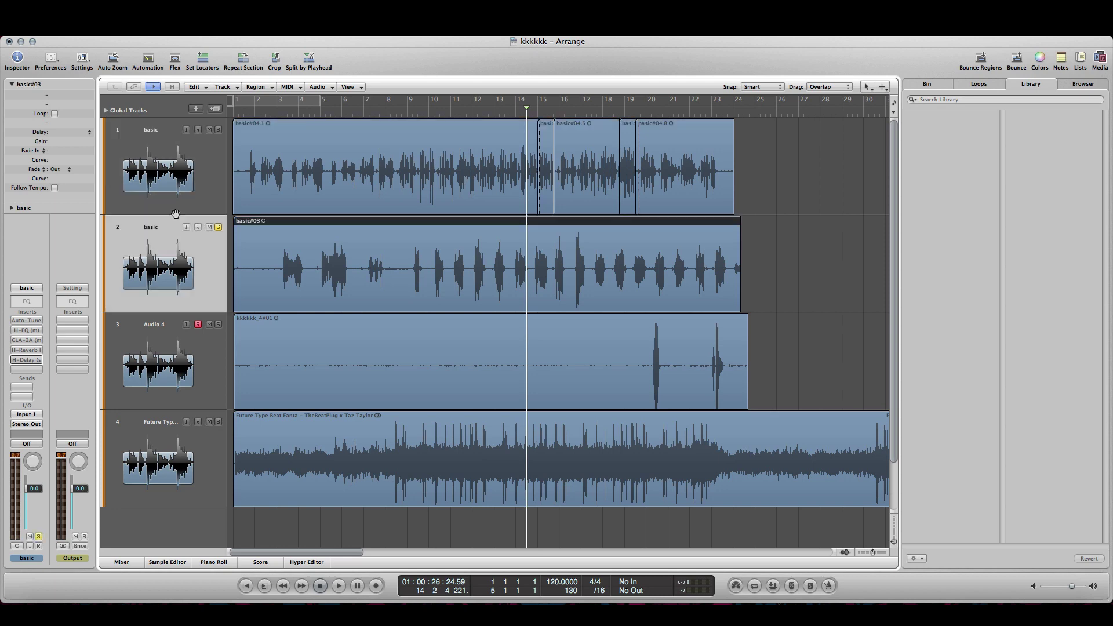
click(218, 227)
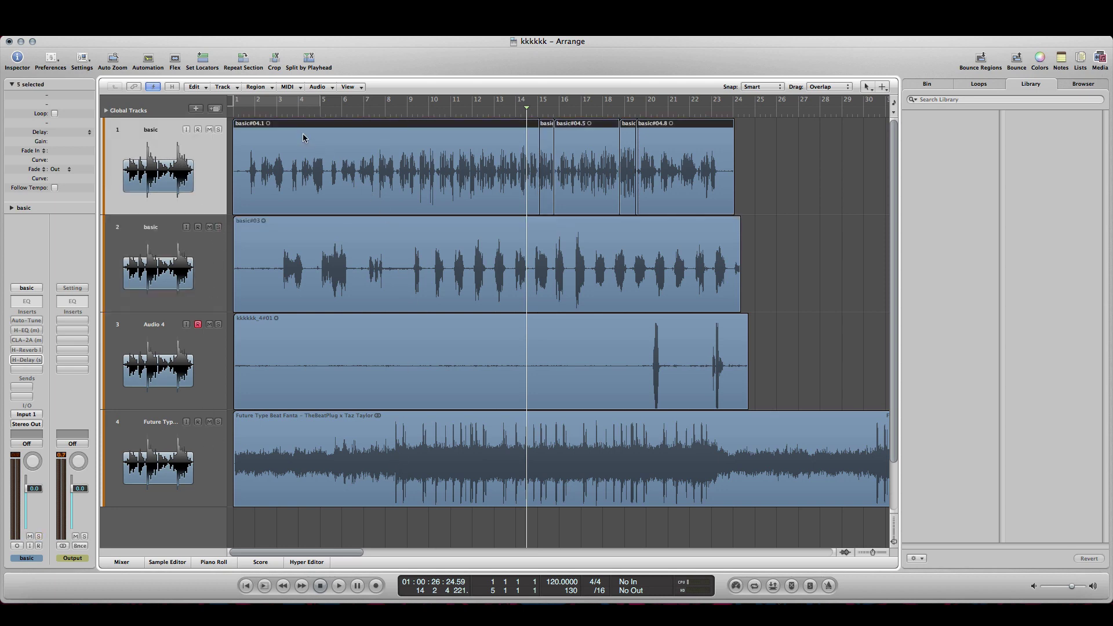
- Solo the basic vocal track, cycle bars 8–22, and show its Auto-Tune presets including blayke
click(249, 115)
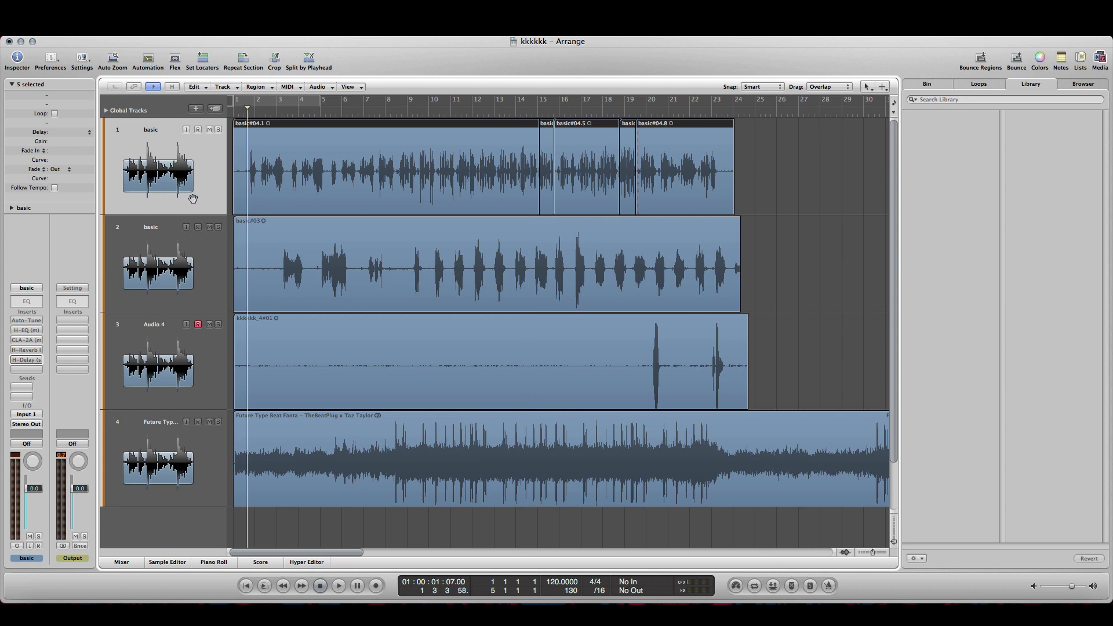
click(218, 130)
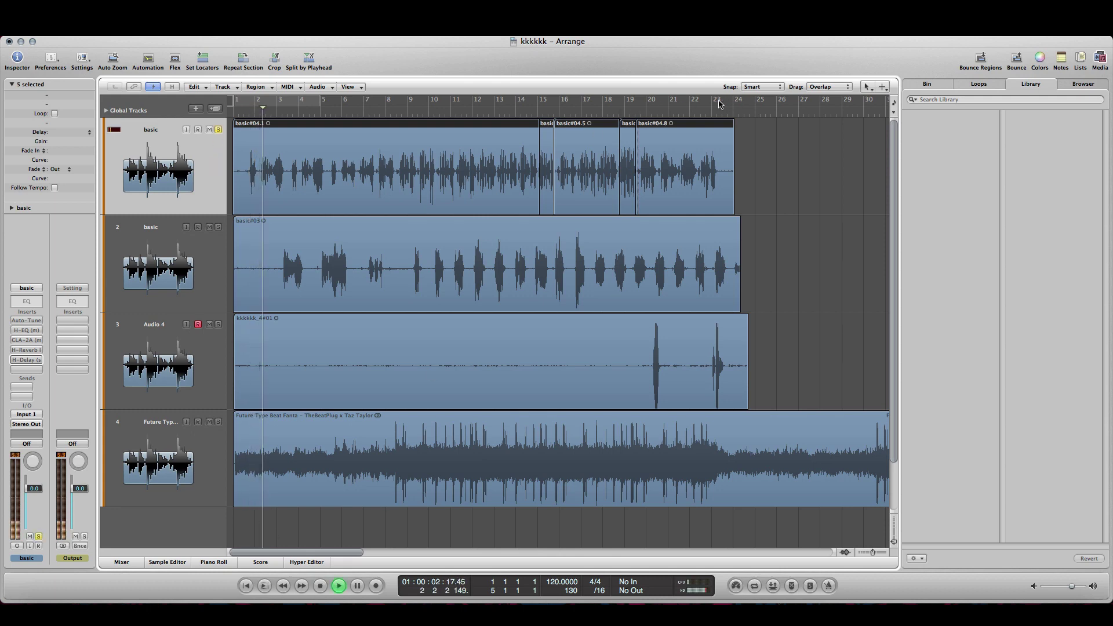
drag(736, 103, 690, 108)
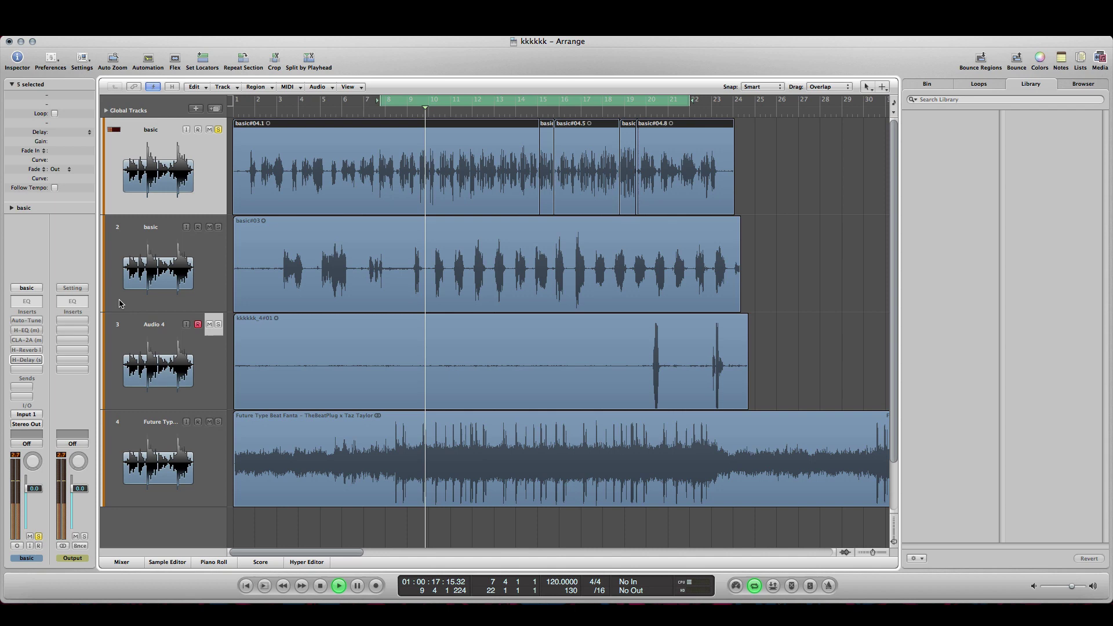
key(space)
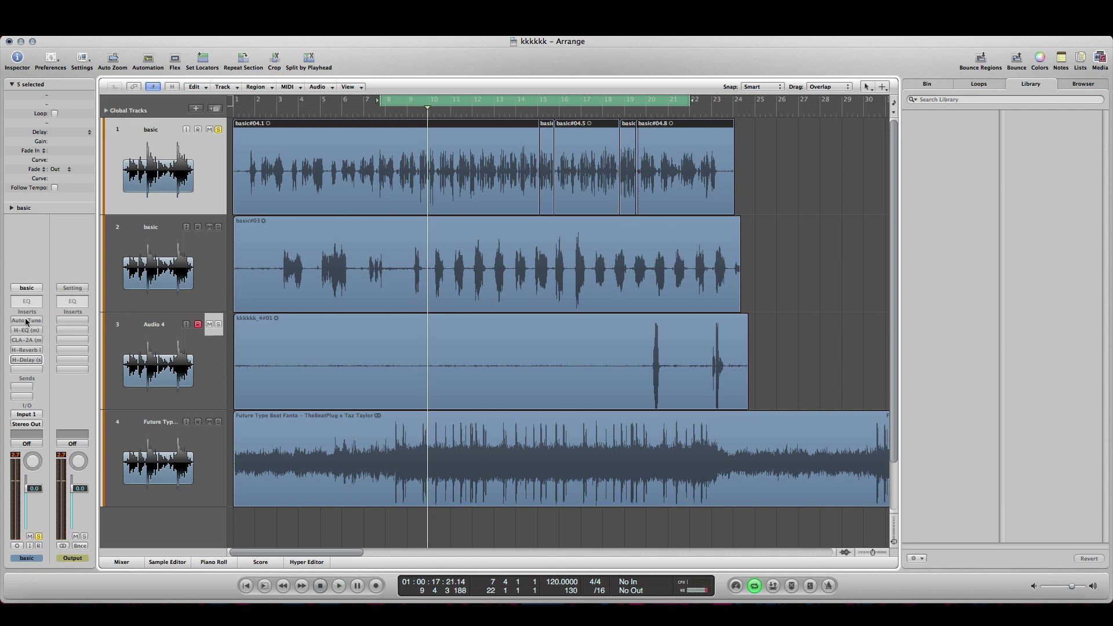
click(26, 323)
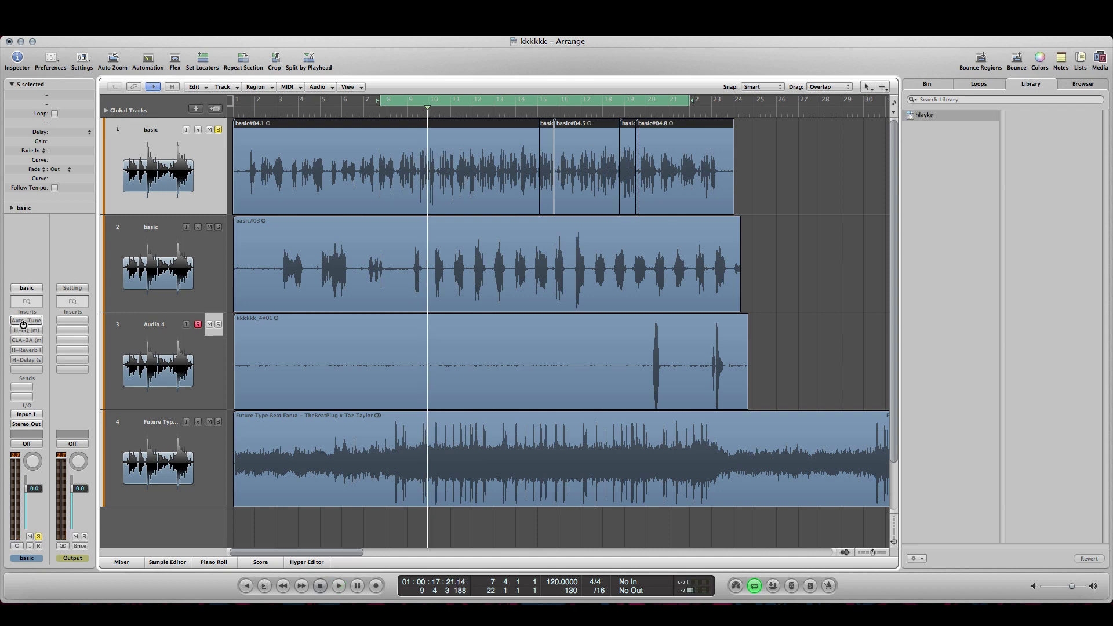
- Confirm Auto-Tune EFX is set to alto/tenor in C major, close it, and play the cycle
click(27, 321)
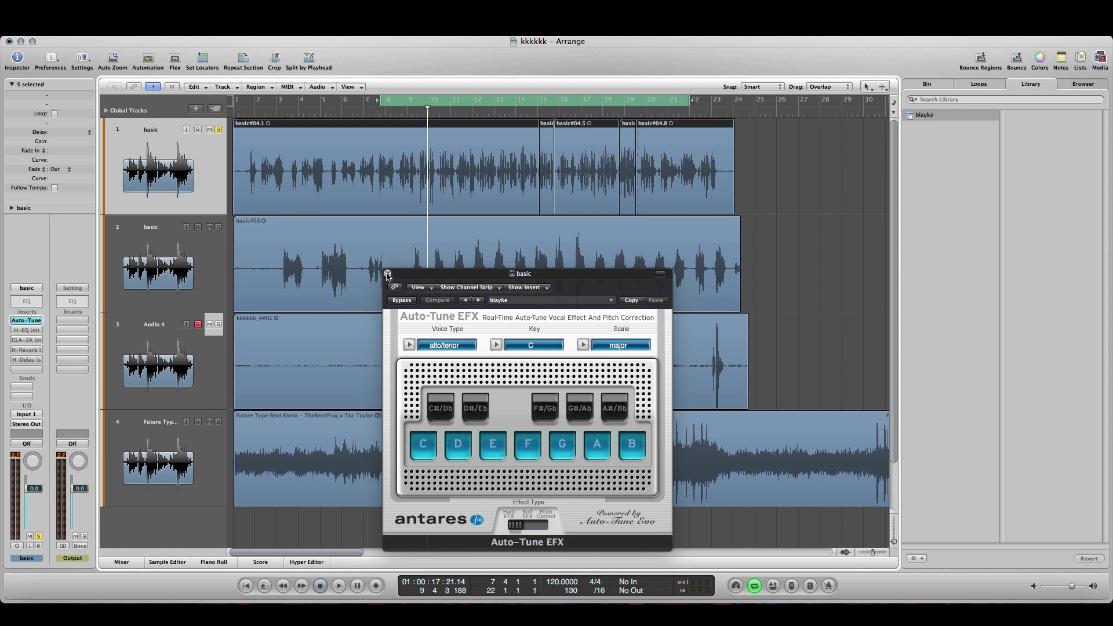
click(387, 273)
key(space)
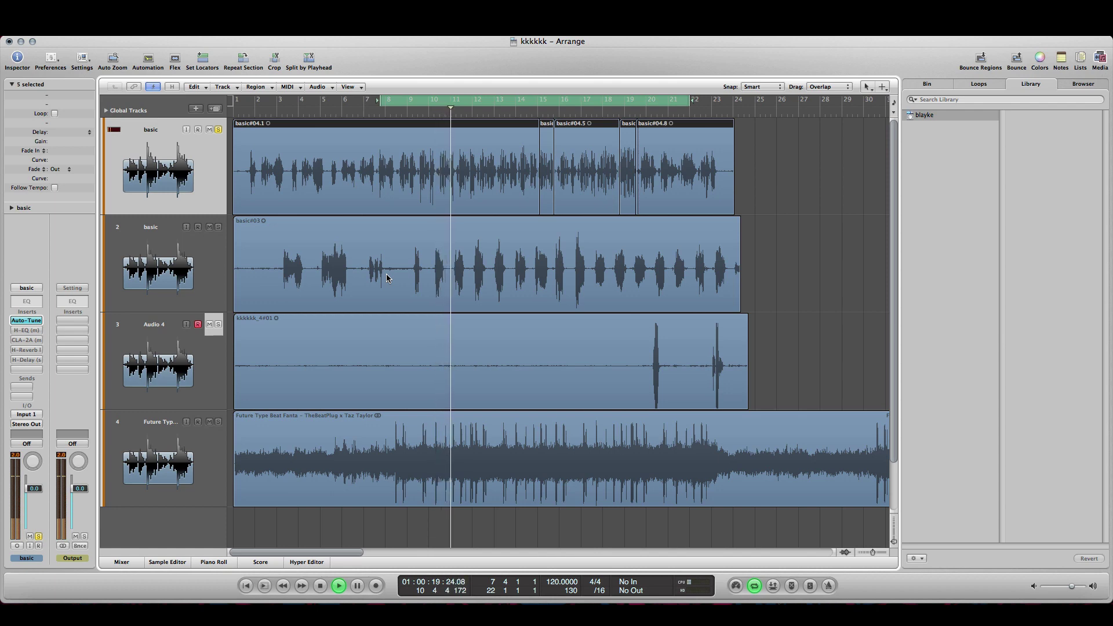
- Enable the basic track's H-EQ, audition it from bar 8, then close its window
key(space)
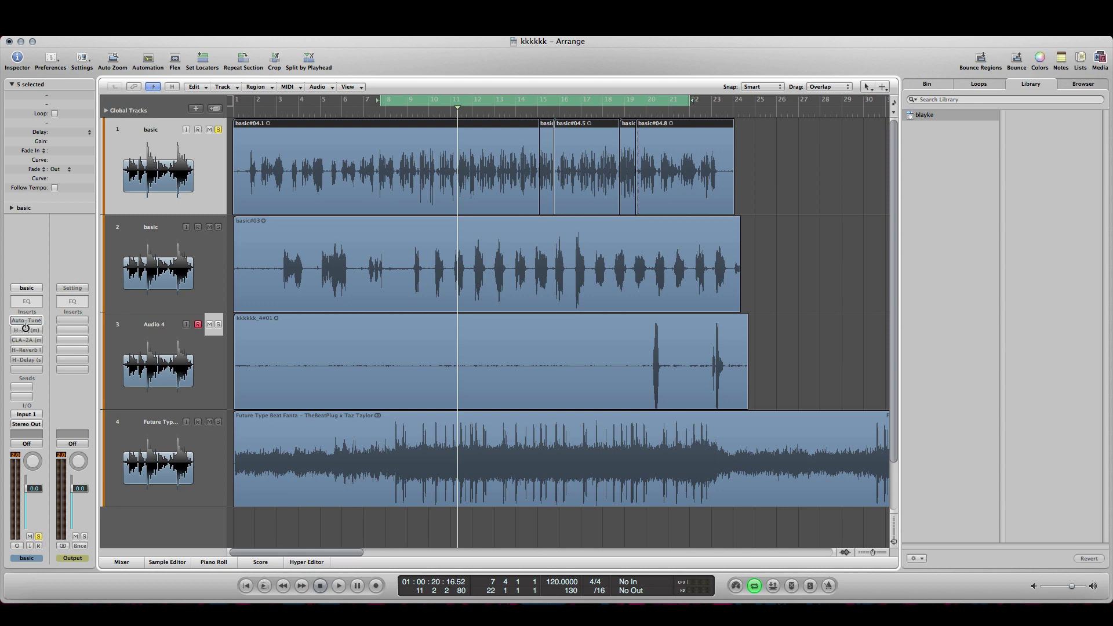
click(24, 330)
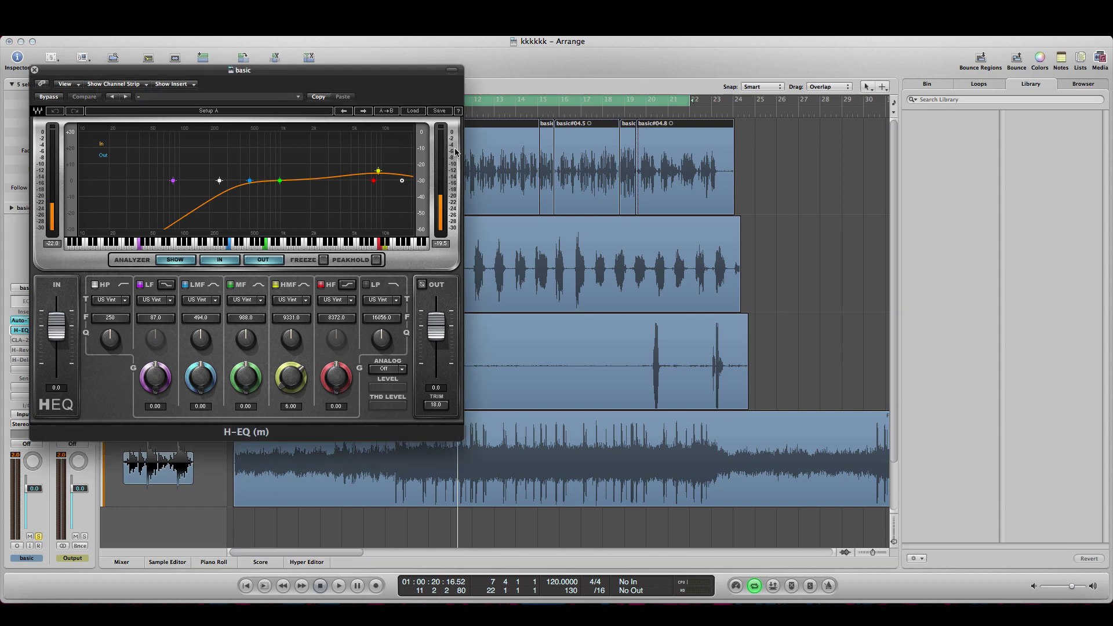
drag(324, 78, 427, 214)
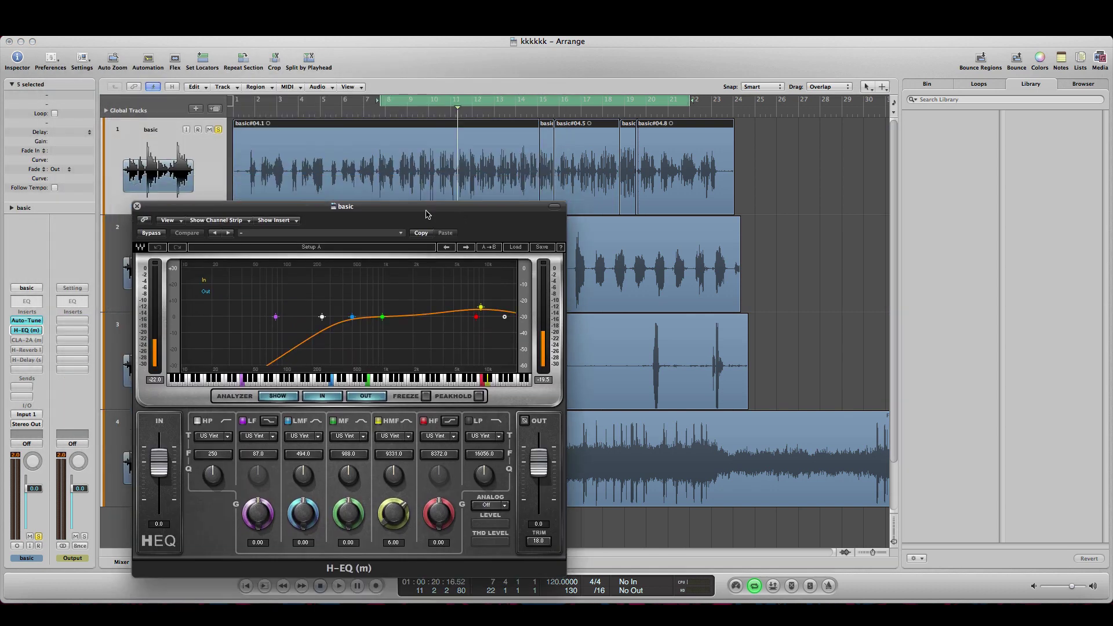
click(401, 124)
key(space)
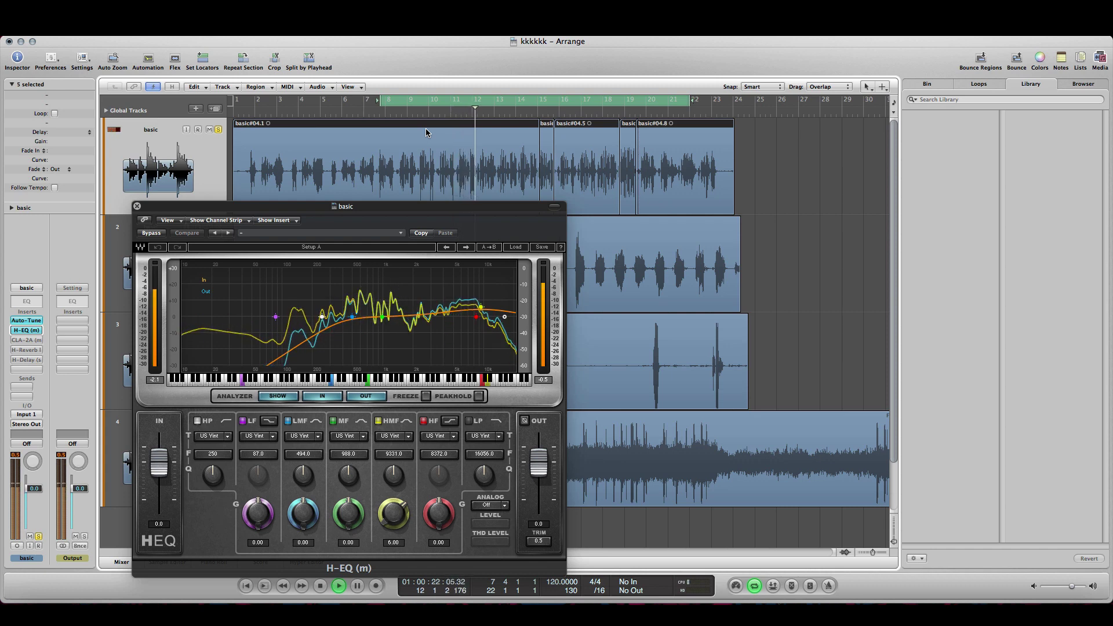
key(space)
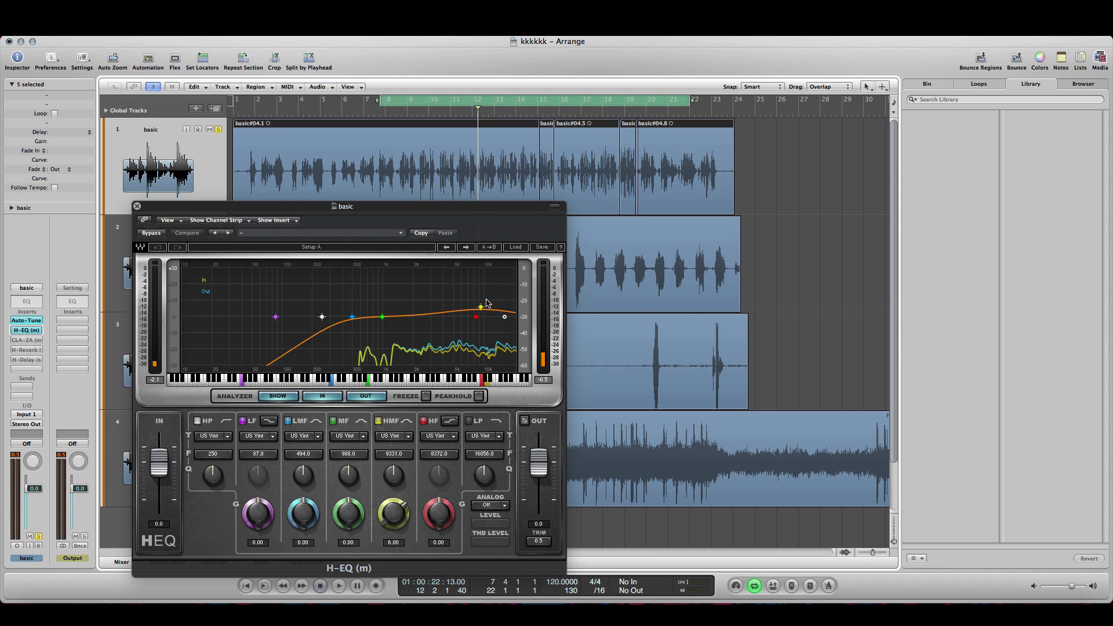
click(136, 205)
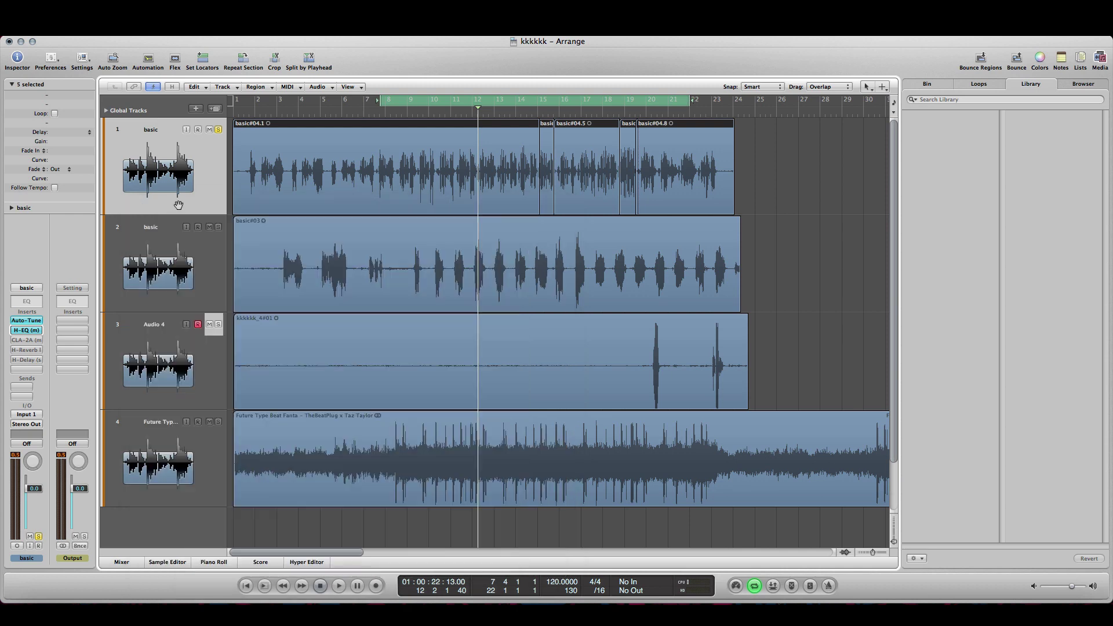
- Enable the basic track's CLA-2A compressor and audition it from bar 9 with its window open
click(25, 331)
click(25, 340)
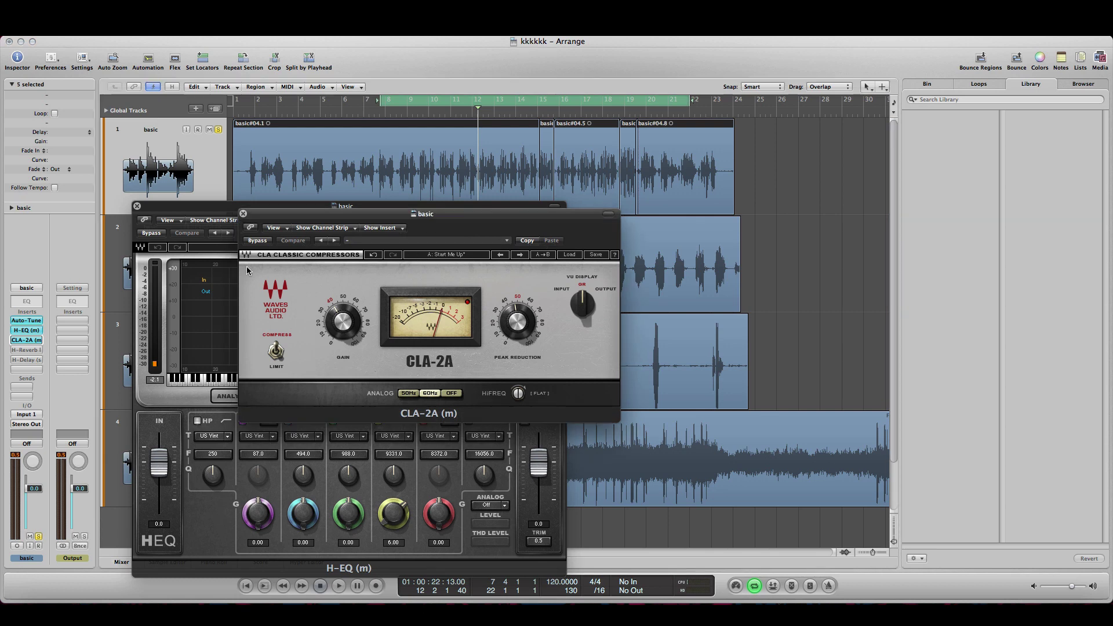
click(138, 207)
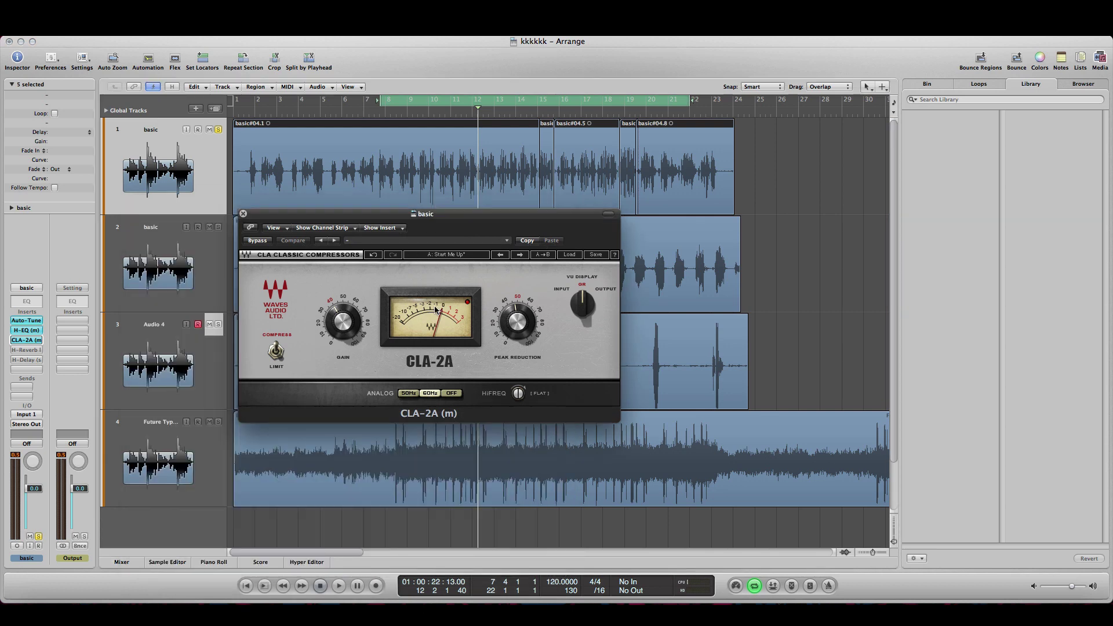
drag(460, 221, 446, 338)
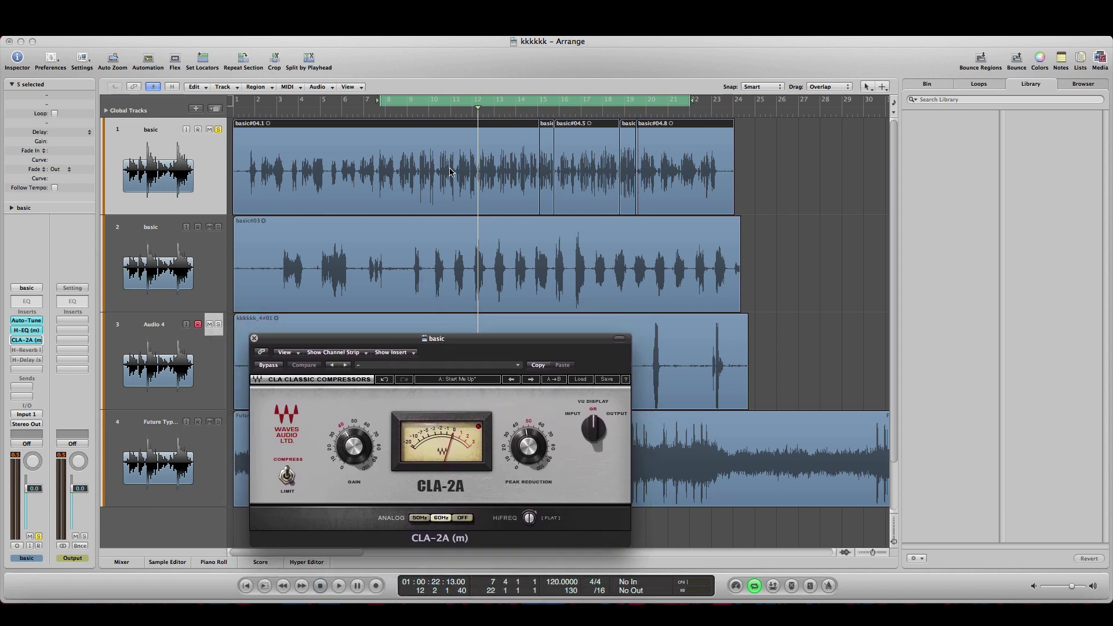
click(406, 119)
key(space)
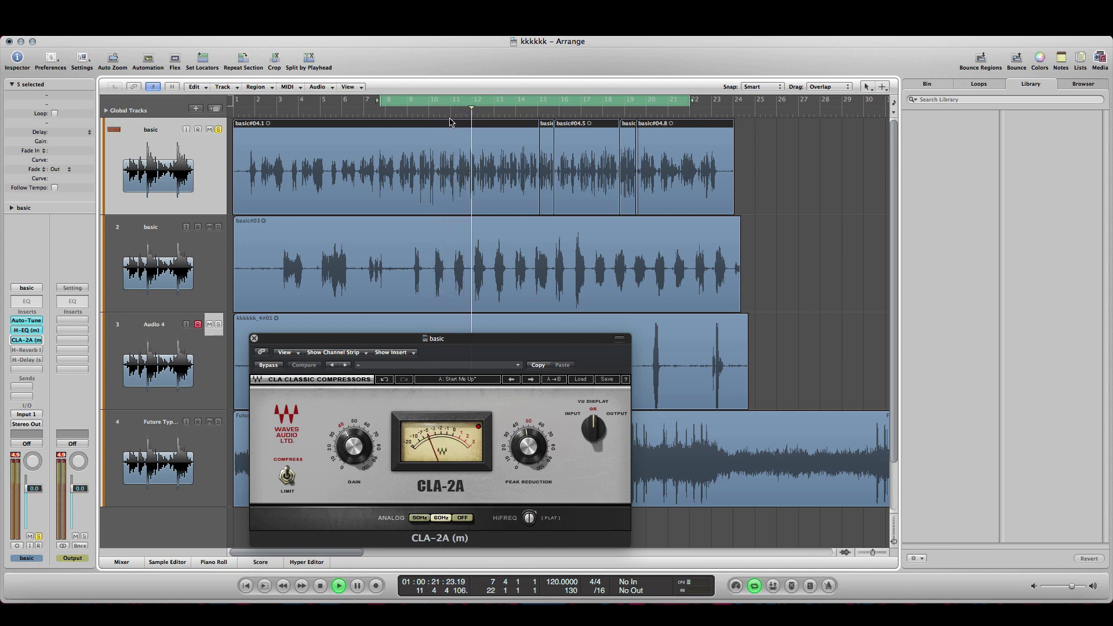
key(space)
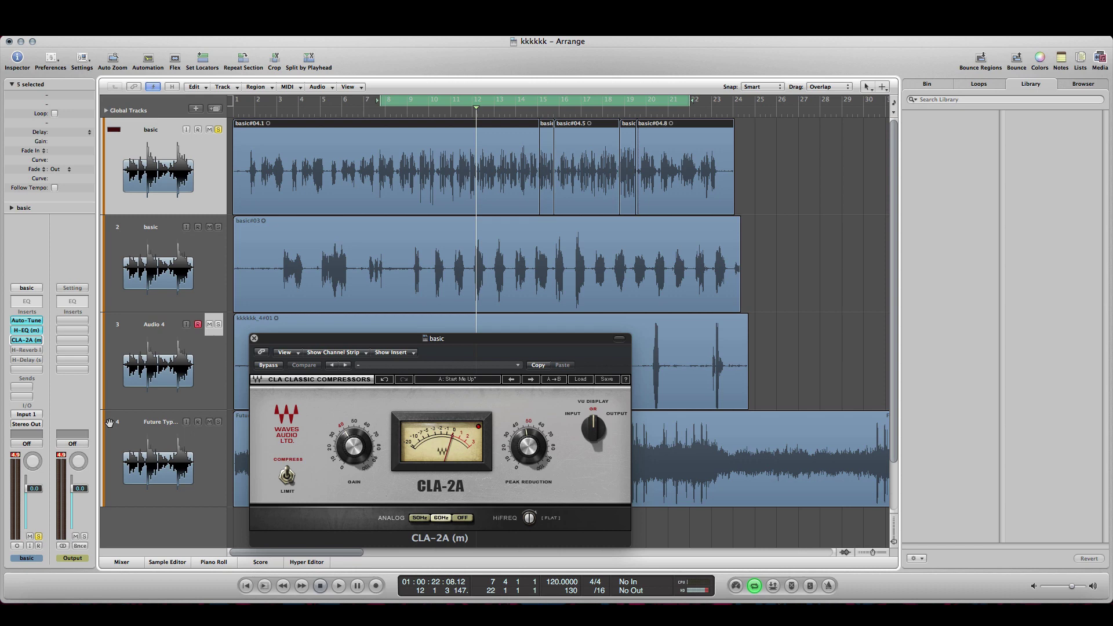
- Enable H-Reverb's long (m->s) 4.21 s preset, audition from bar 8, and close the CLA-2A and H-Reverb windows
click(15, 350)
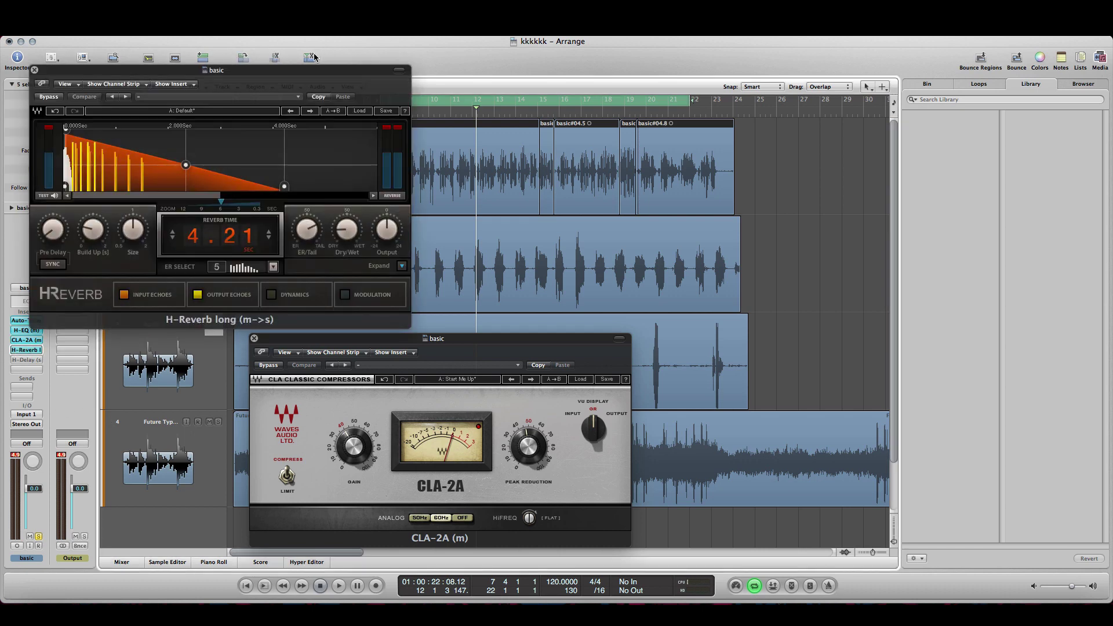
drag(299, 77, 248, 88)
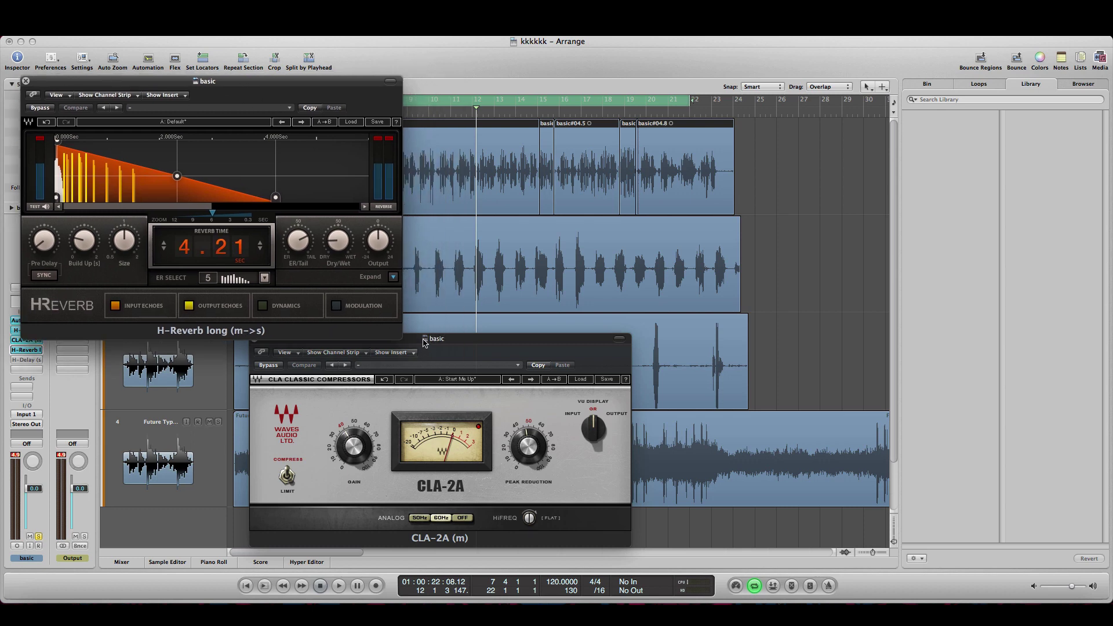
click(424, 342)
click(254, 339)
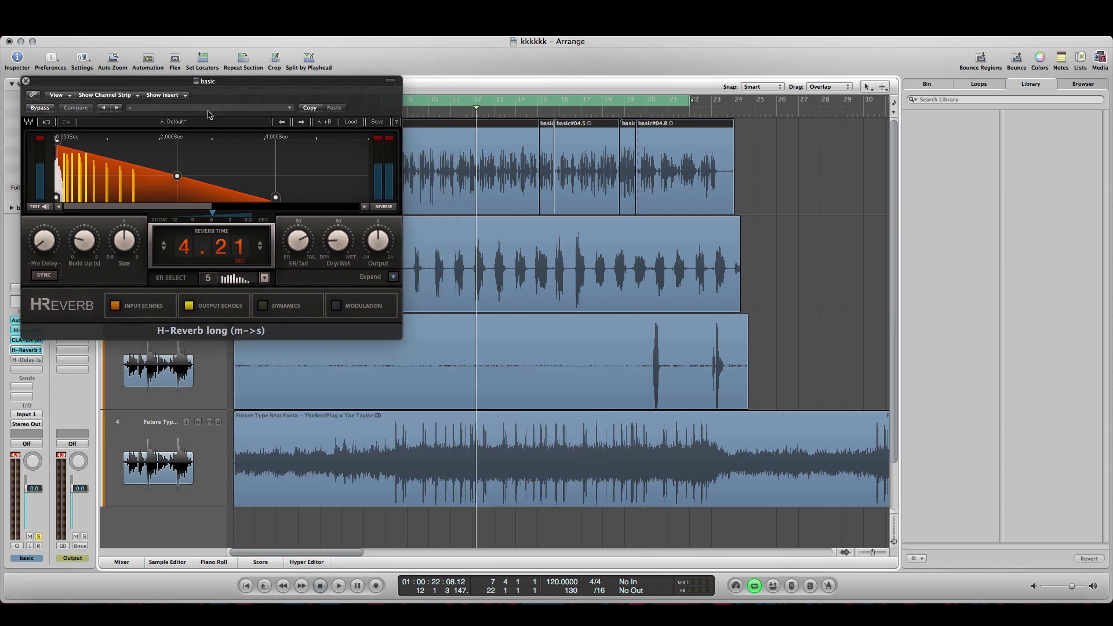
drag(248, 87, 424, 297)
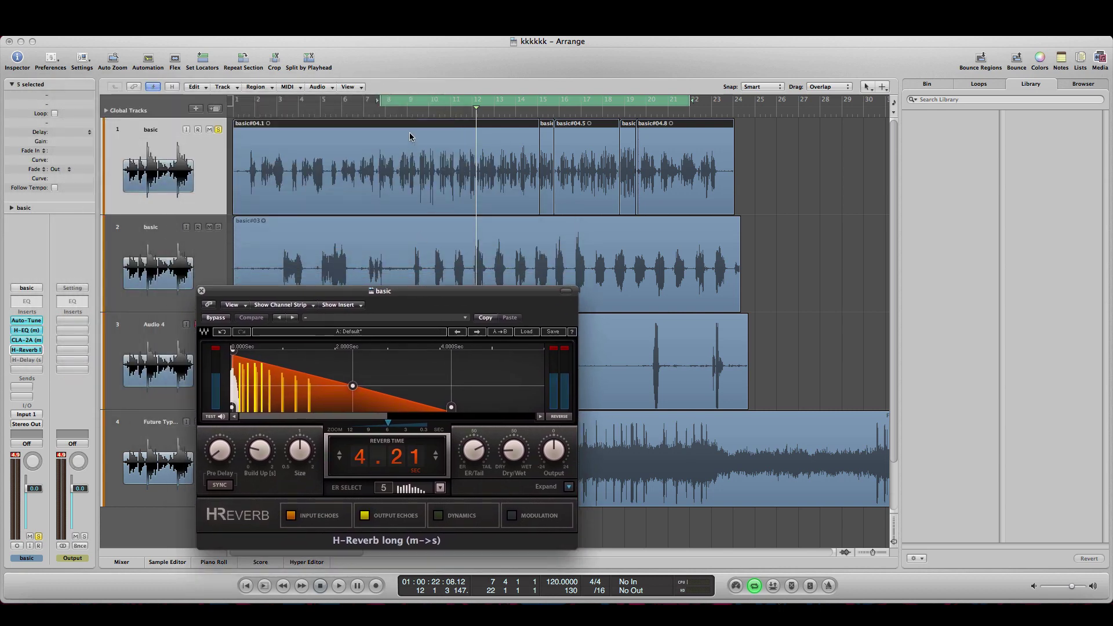
click(393, 118)
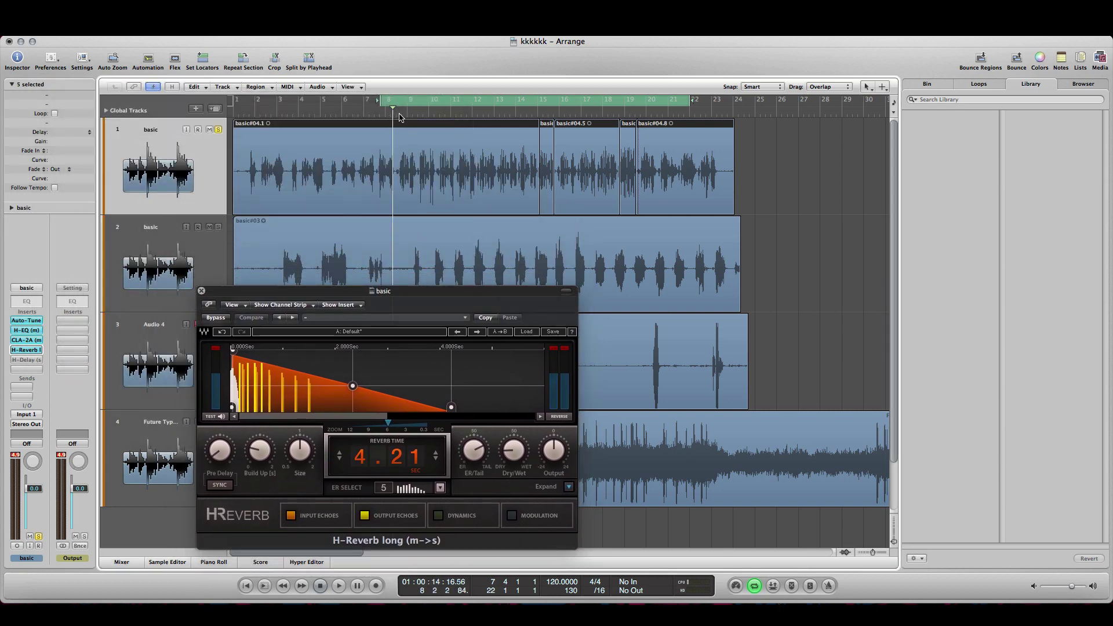
key(space)
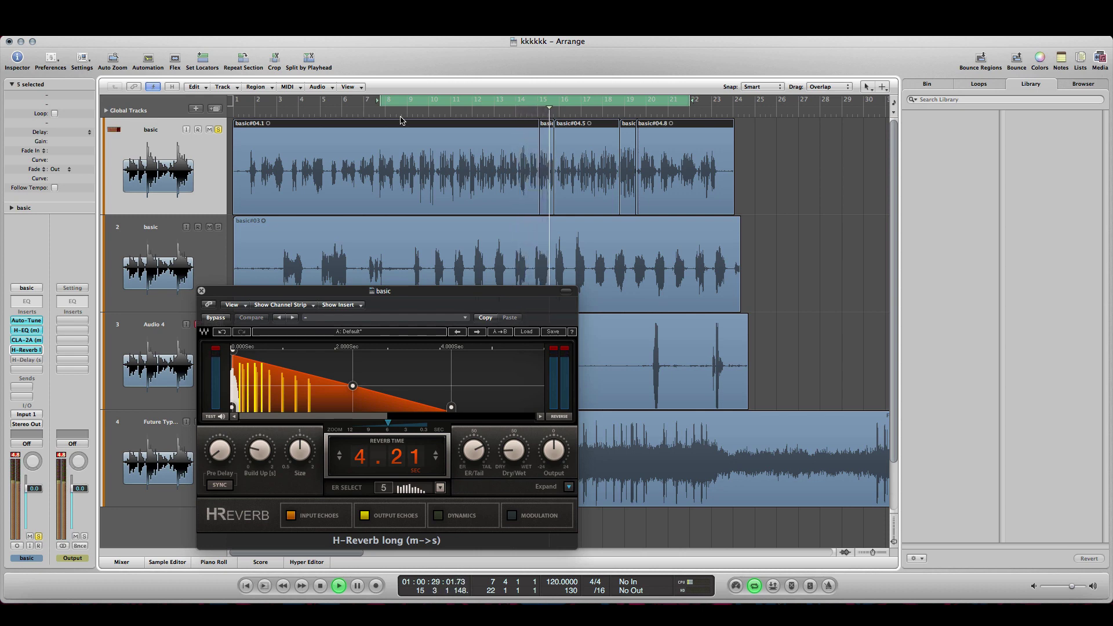
key(space)
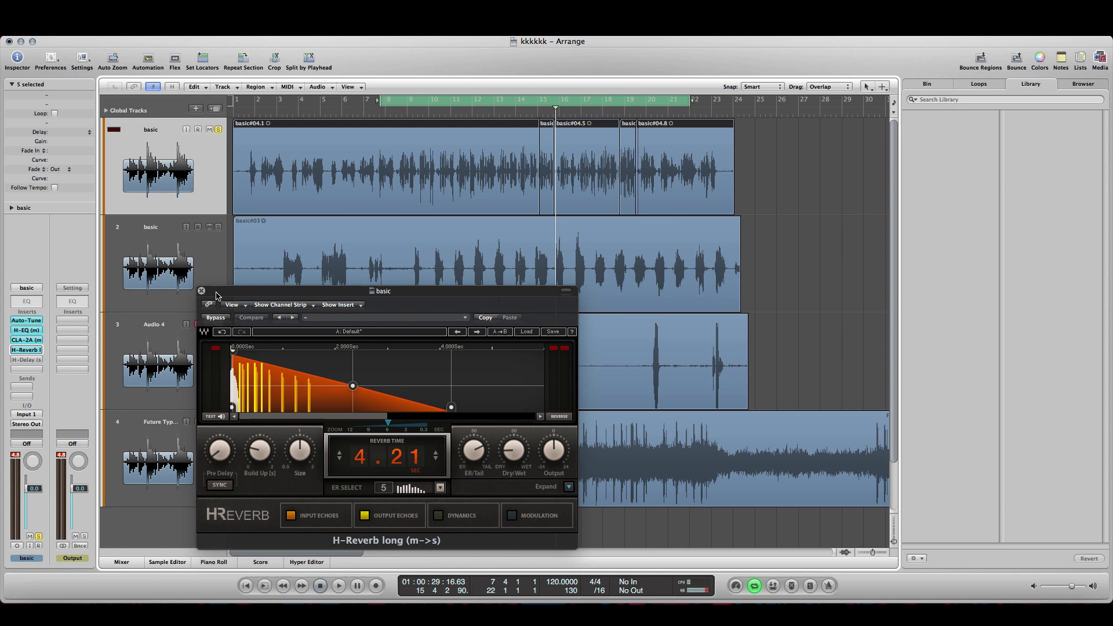
click(202, 291)
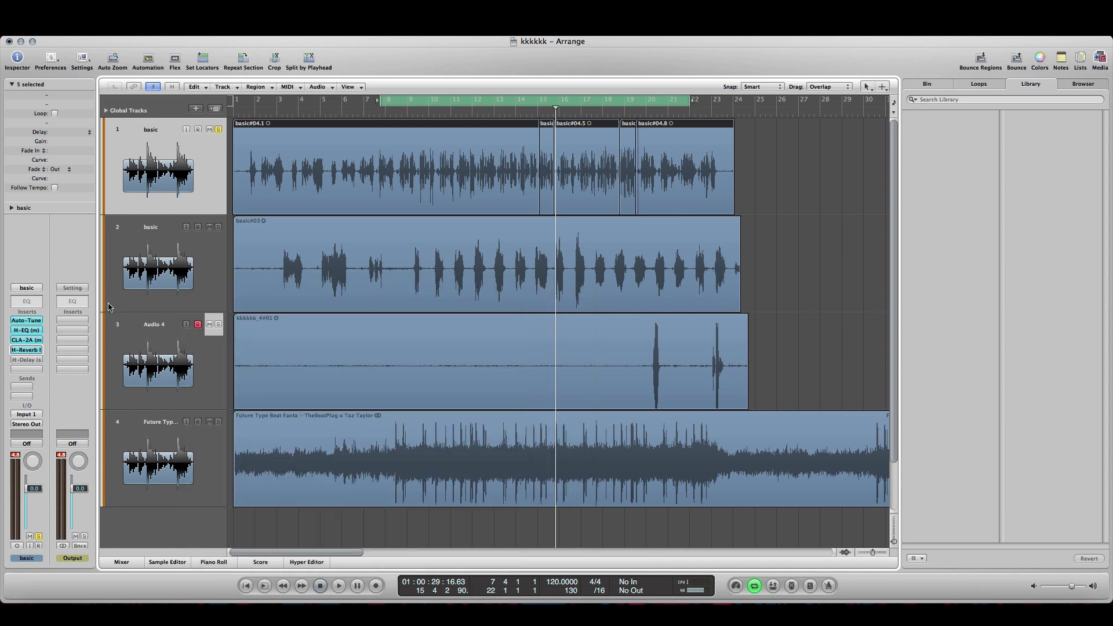
- Turn on the Ping Pong H-Delay, set its dry/wet mix, and play from bar 7
alt+click(26, 360)
click(26, 360)
drag(363, 76, 527, 235)
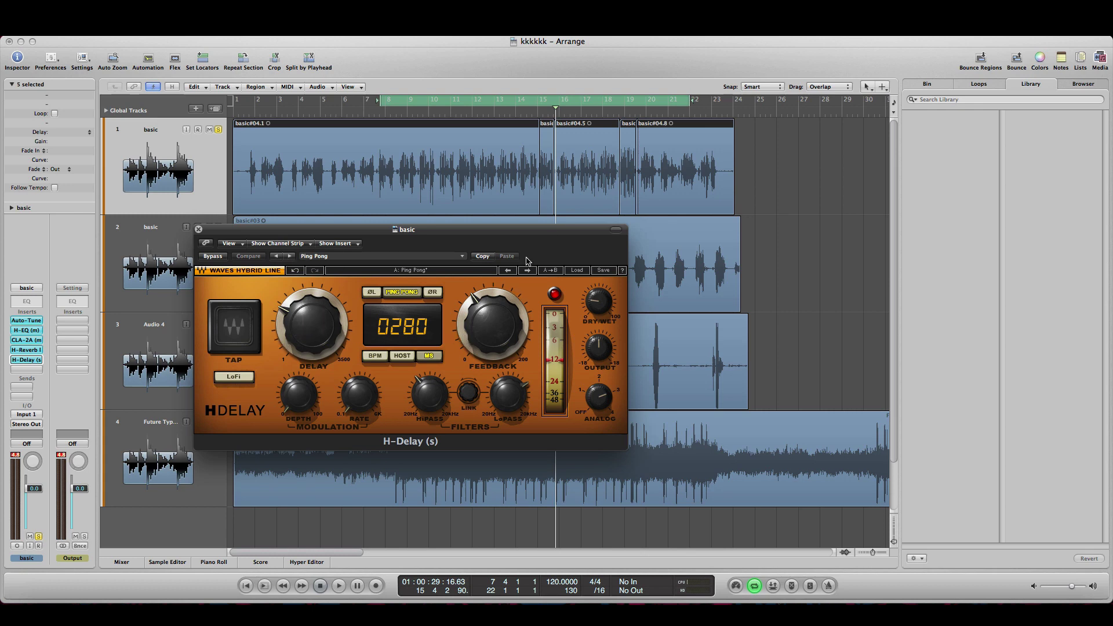
drag(535, 234, 443, 268)
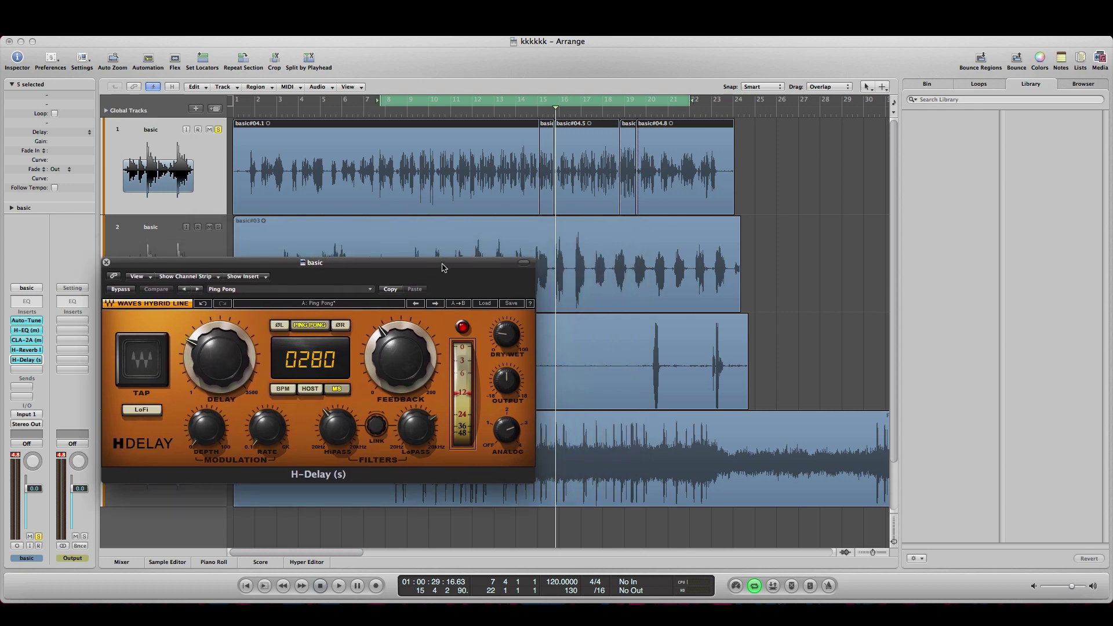
click(502, 338)
drag(462, 267, 571, 303)
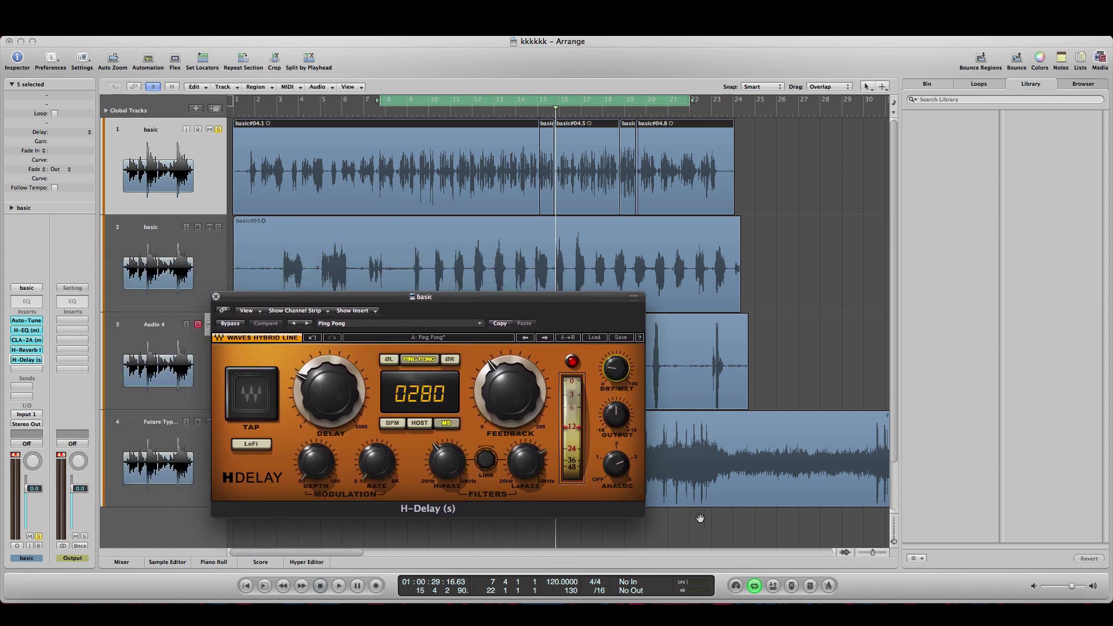
click(381, 112)
key(space)
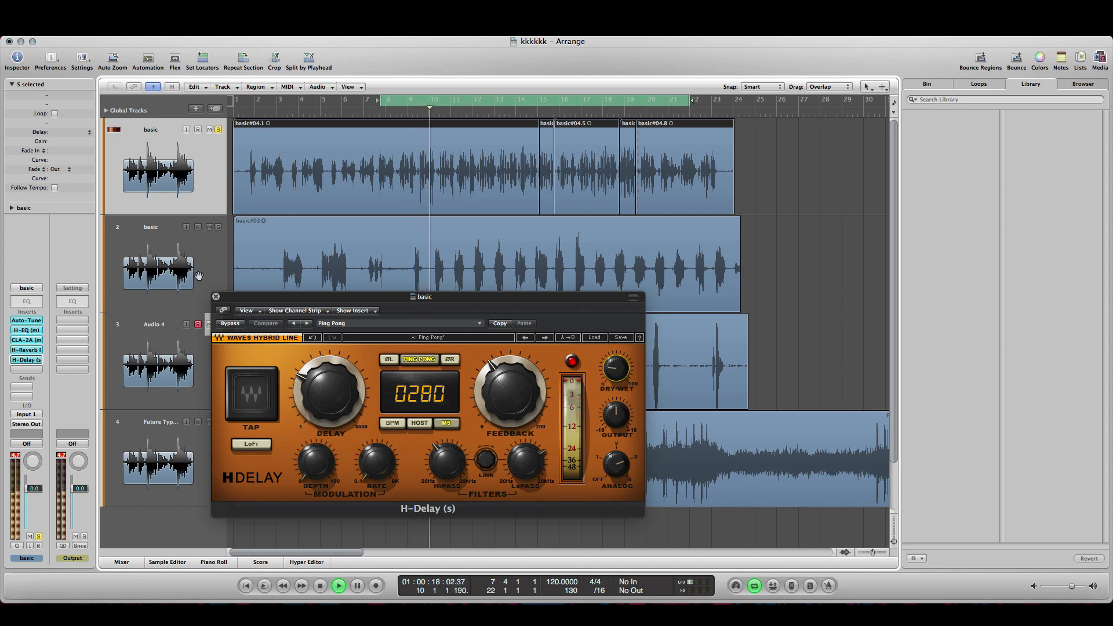
click(215, 298)
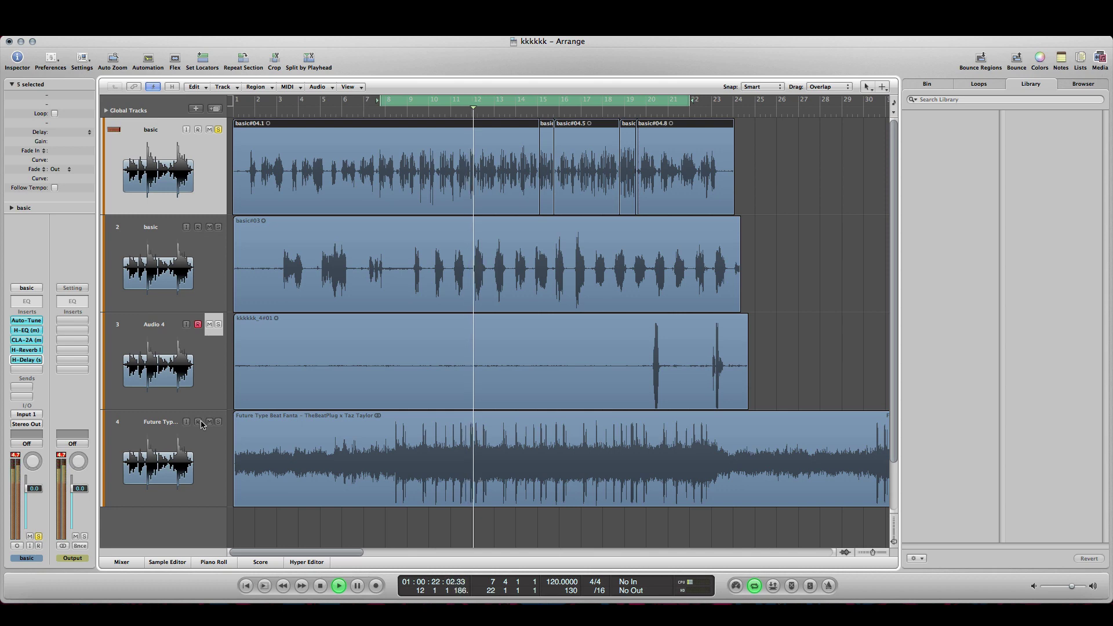
- Replay the arrangement from bar 8, then select the second vocal track's region basic#03
key(space)
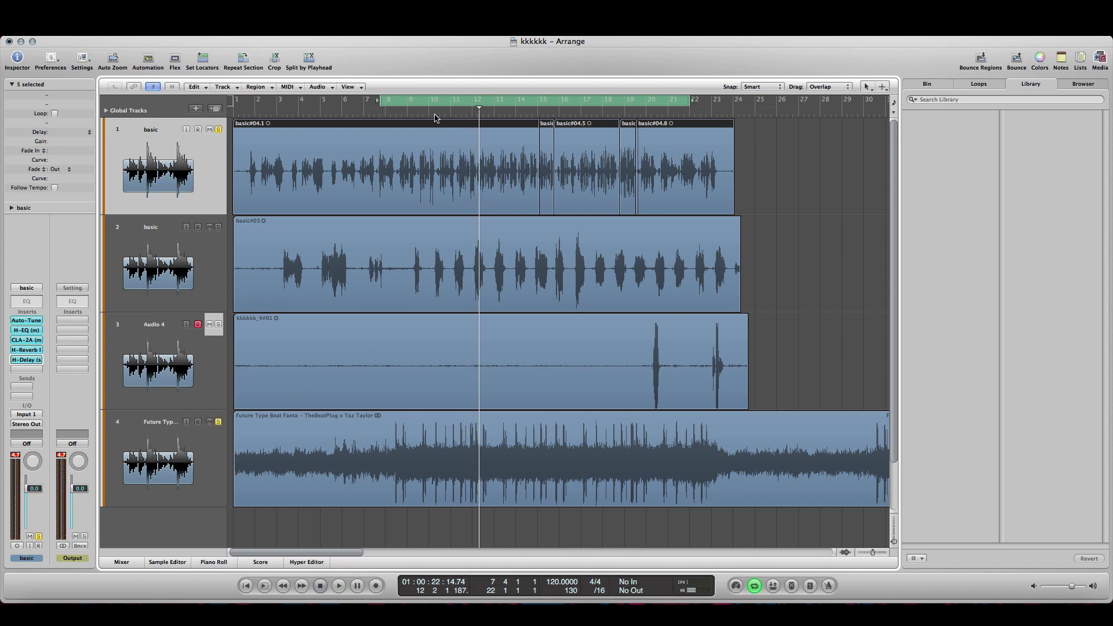
click(388, 113)
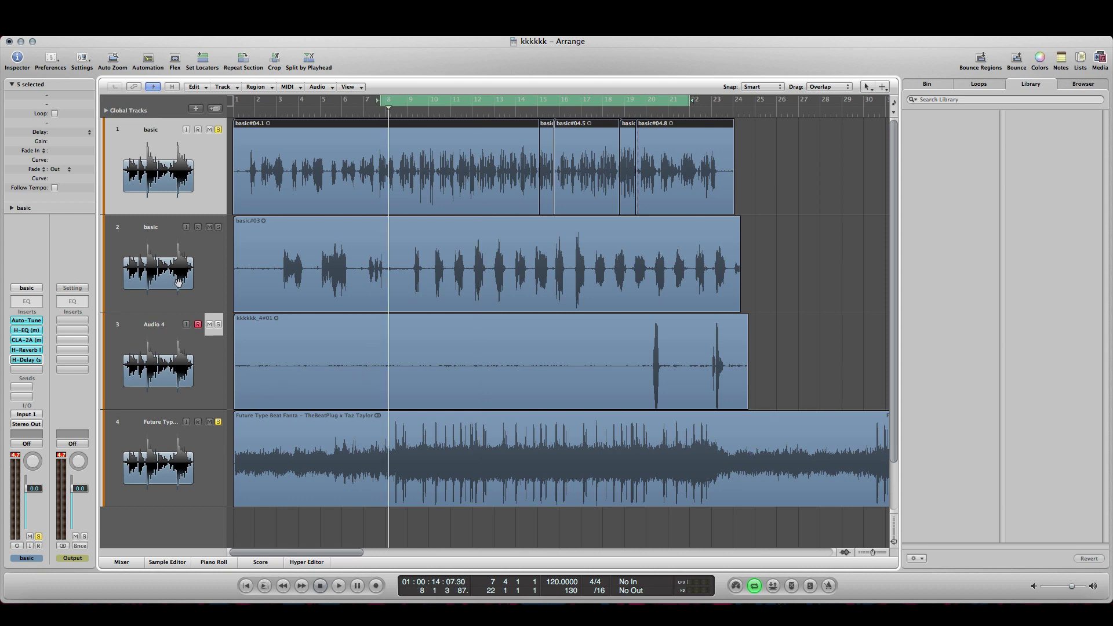
key(space)
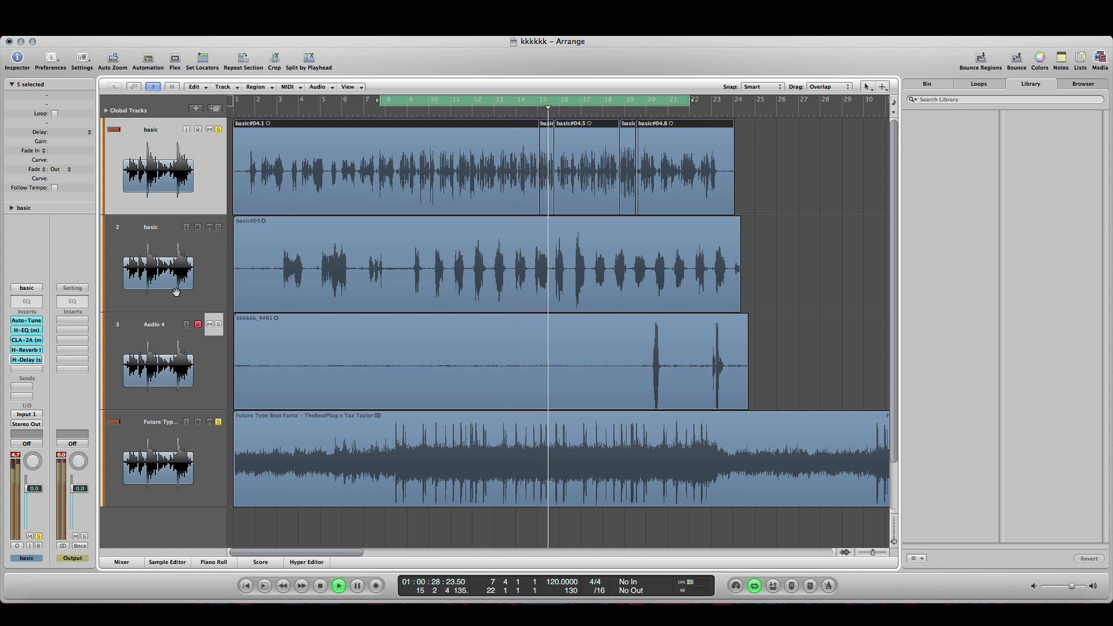
key(space)
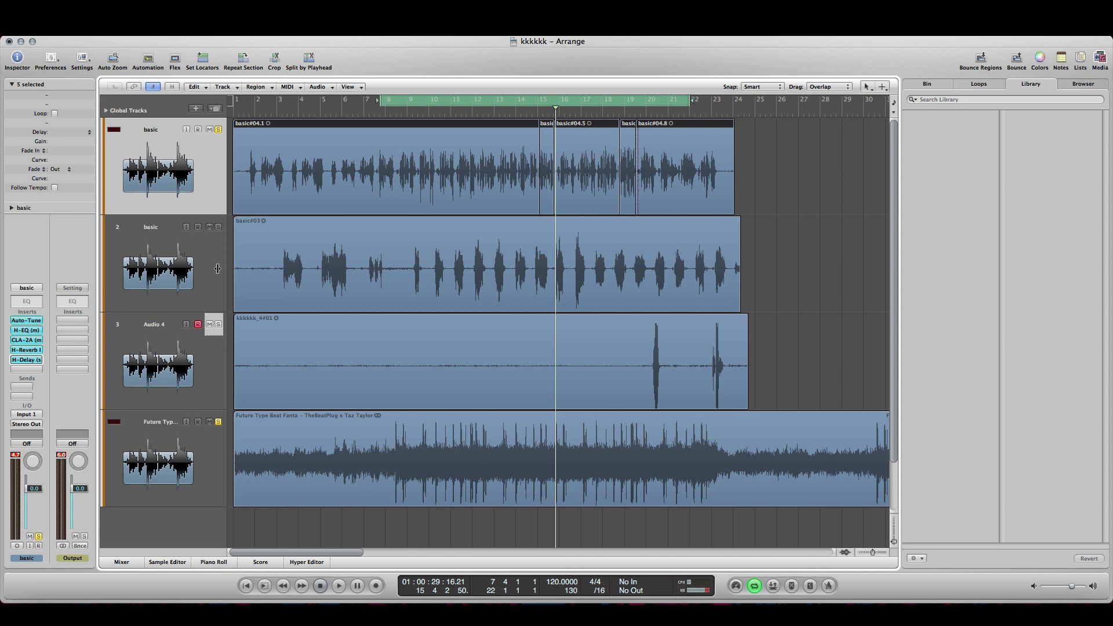
click(214, 274)
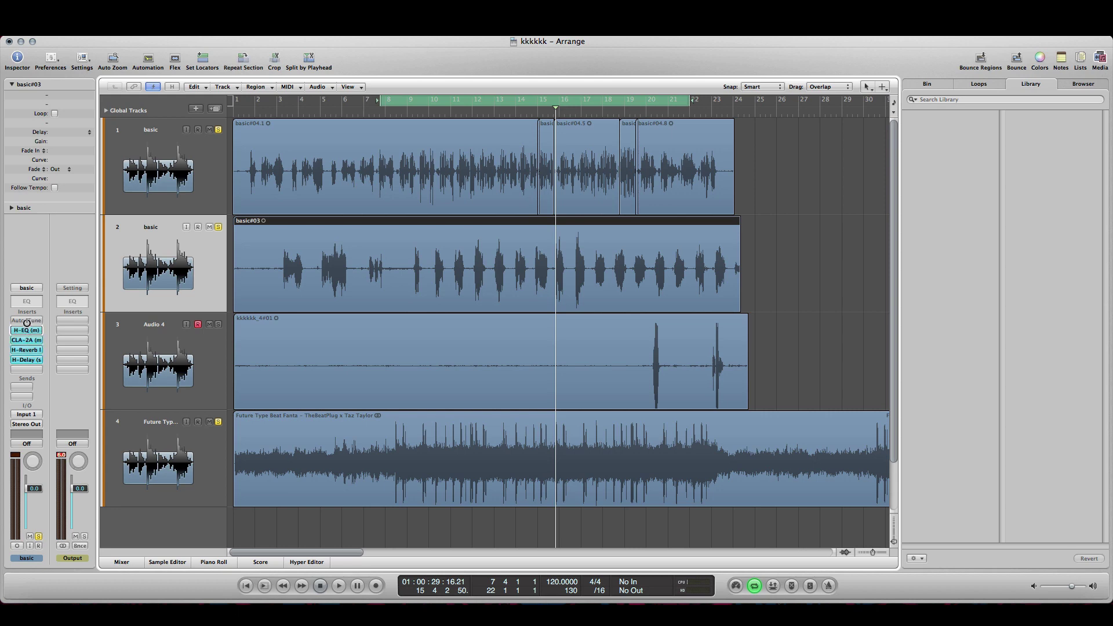
click(26, 330)
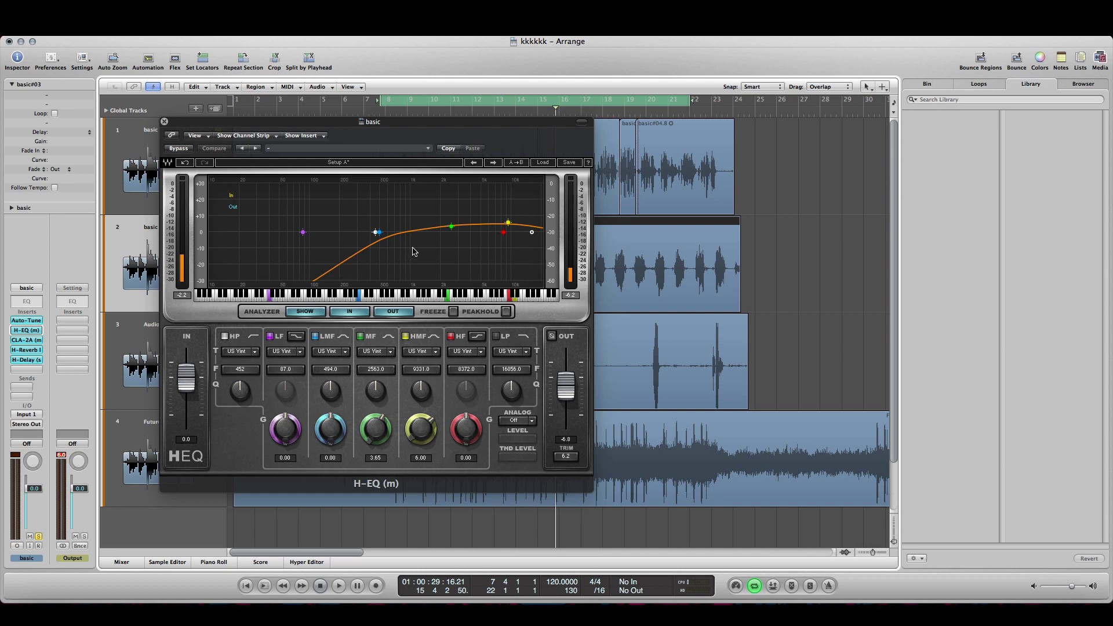
click(163, 122)
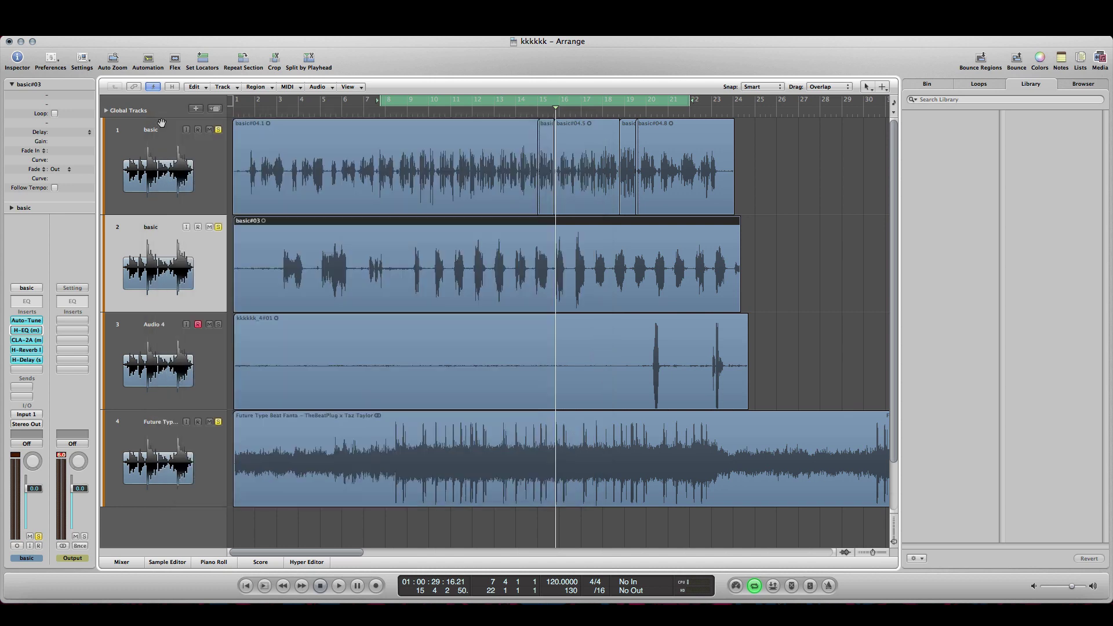
click(27, 360)
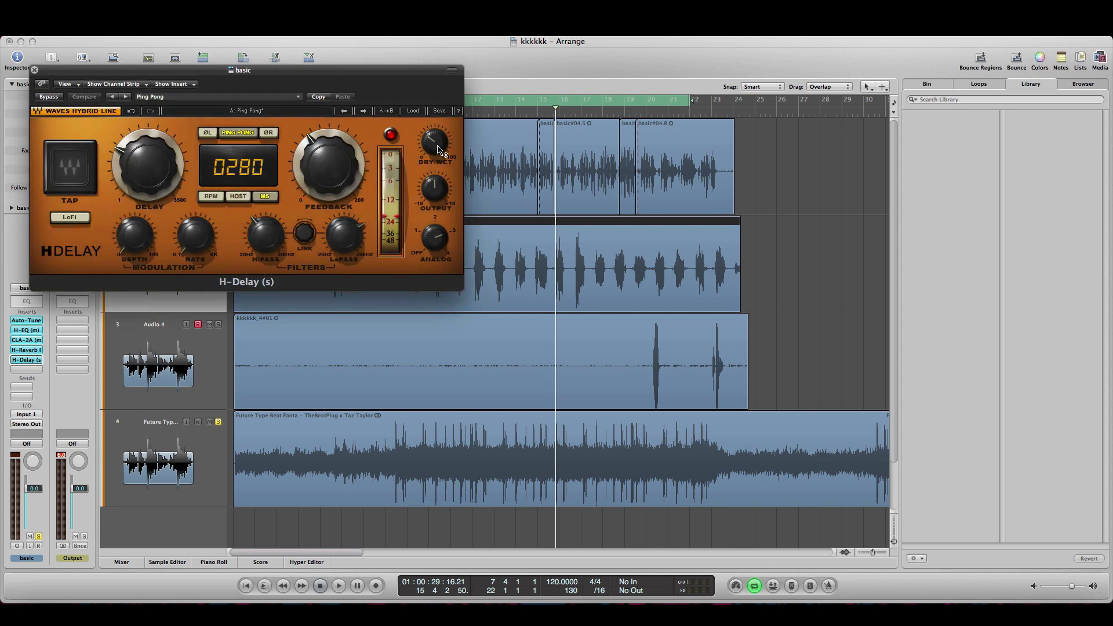
click(34, 70)
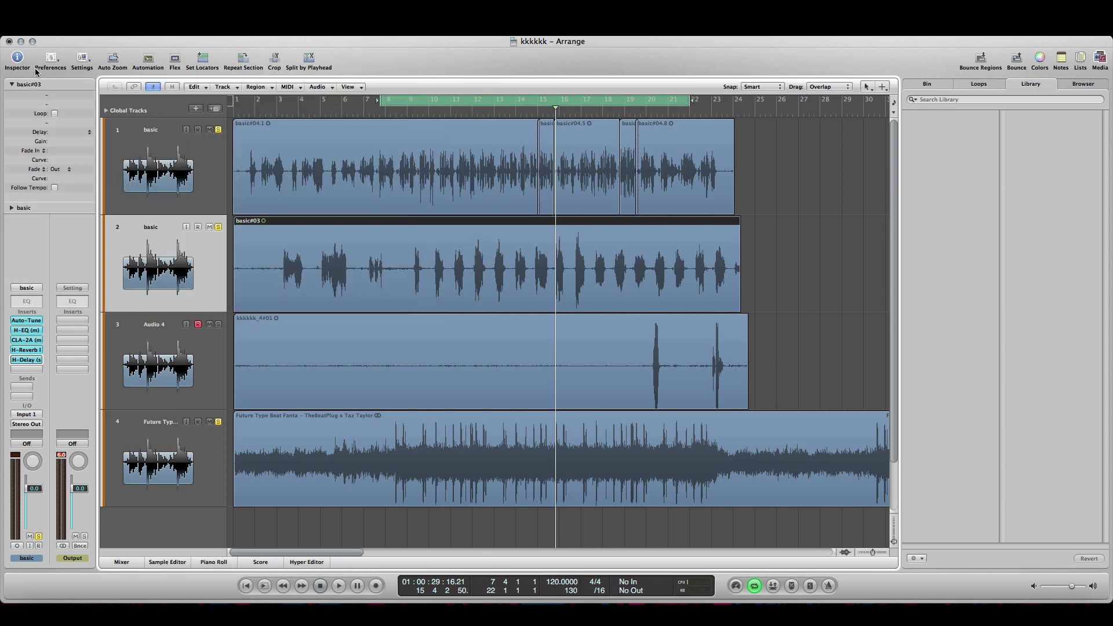
- Play the loop back from slightly earlier in the song
click(537, 114)
key(space)
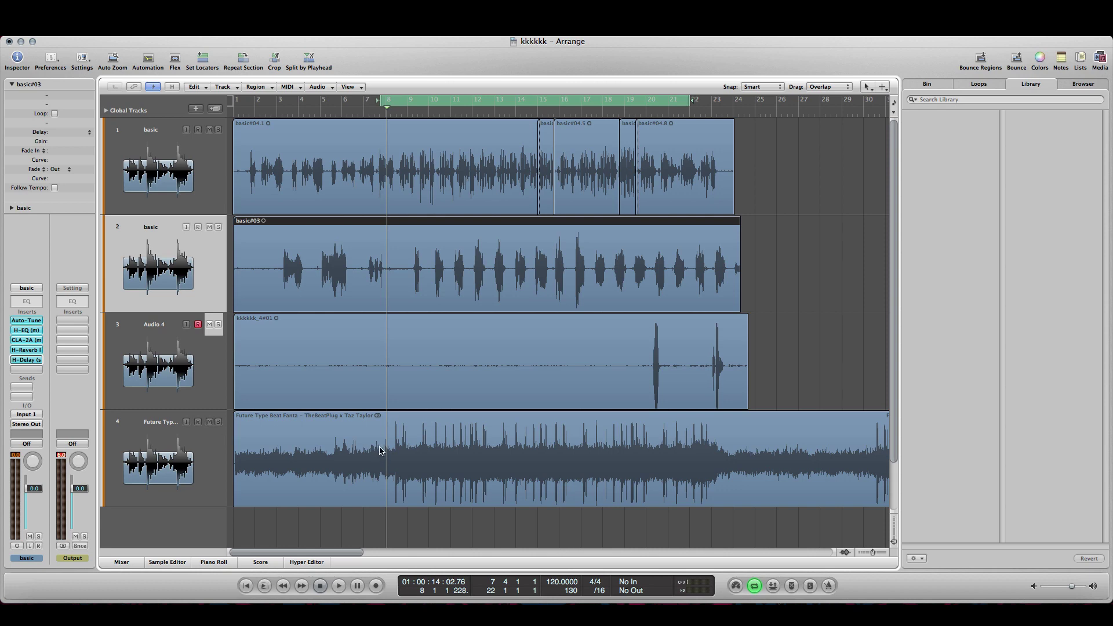
scroll(395, 455, down, 2)
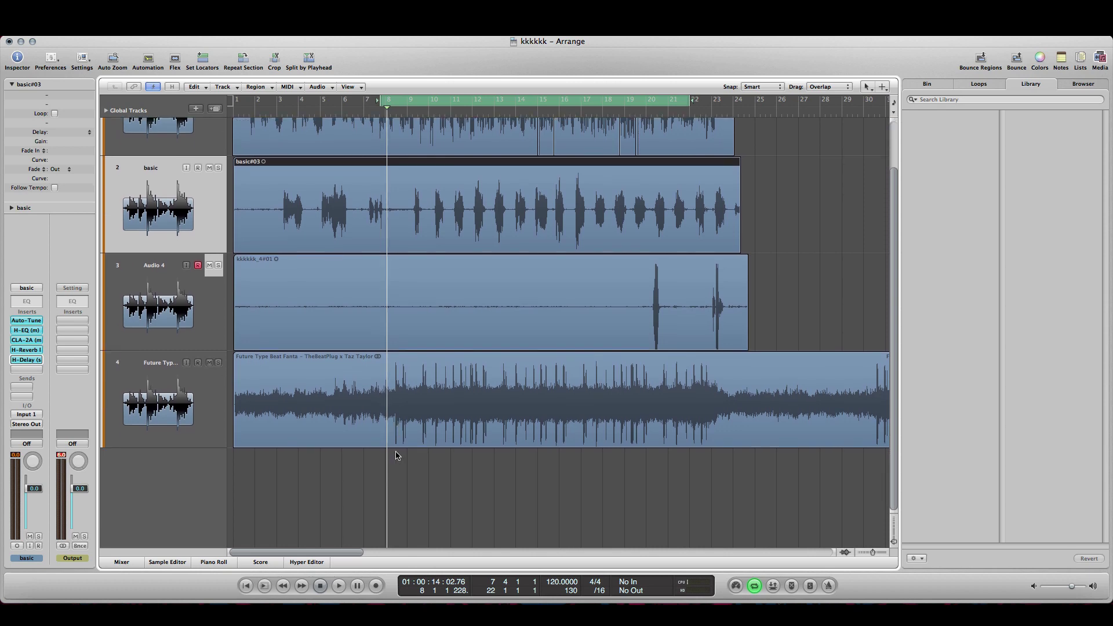
scroll(397, 457, up, 2)
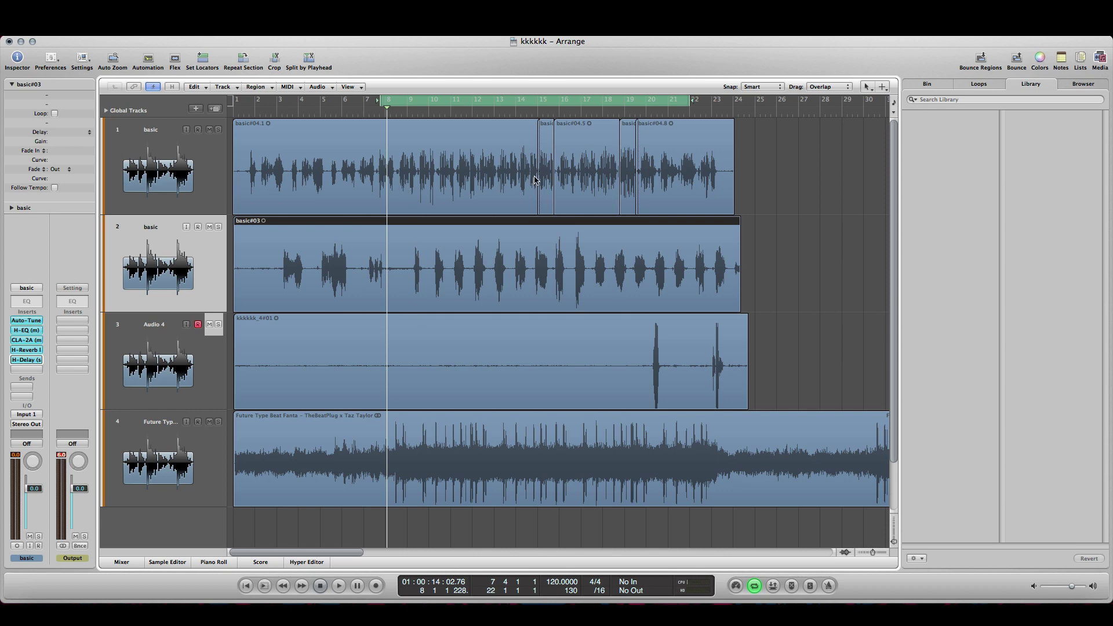
- Turn off cycle looping, park the playhead just before bar 8, and select the first vocal track
click(504, 103)
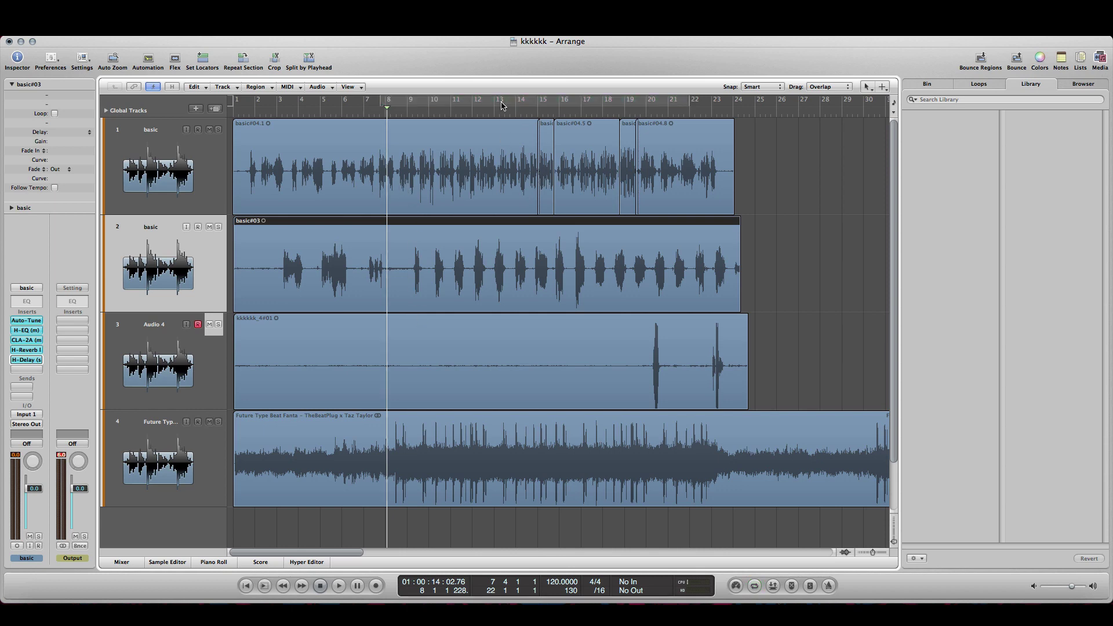
click(378, 111)
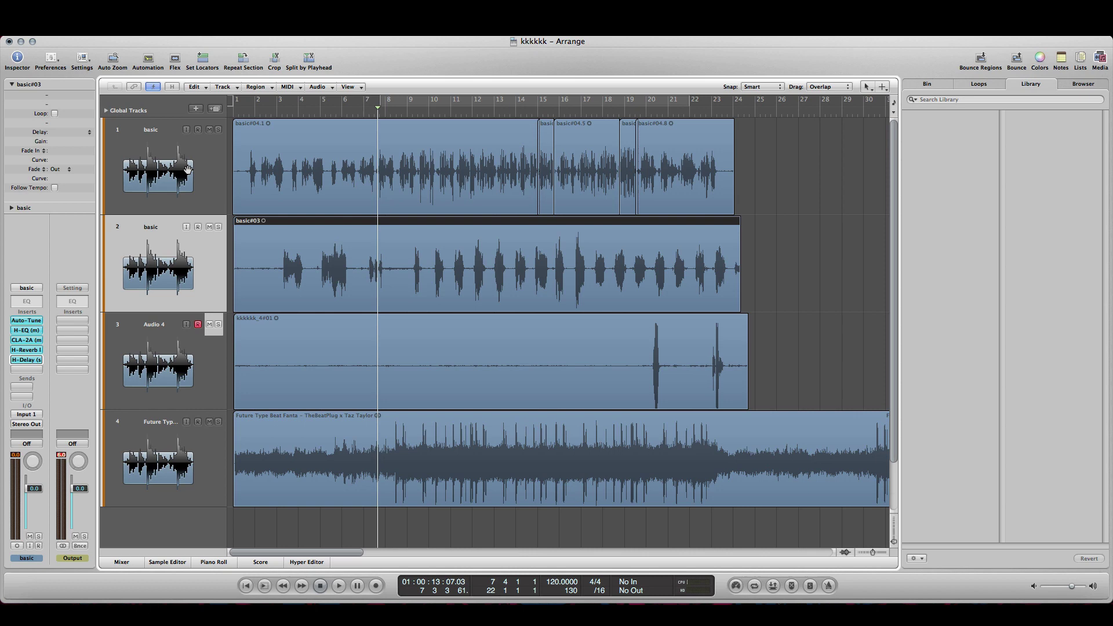
click(197, 188)
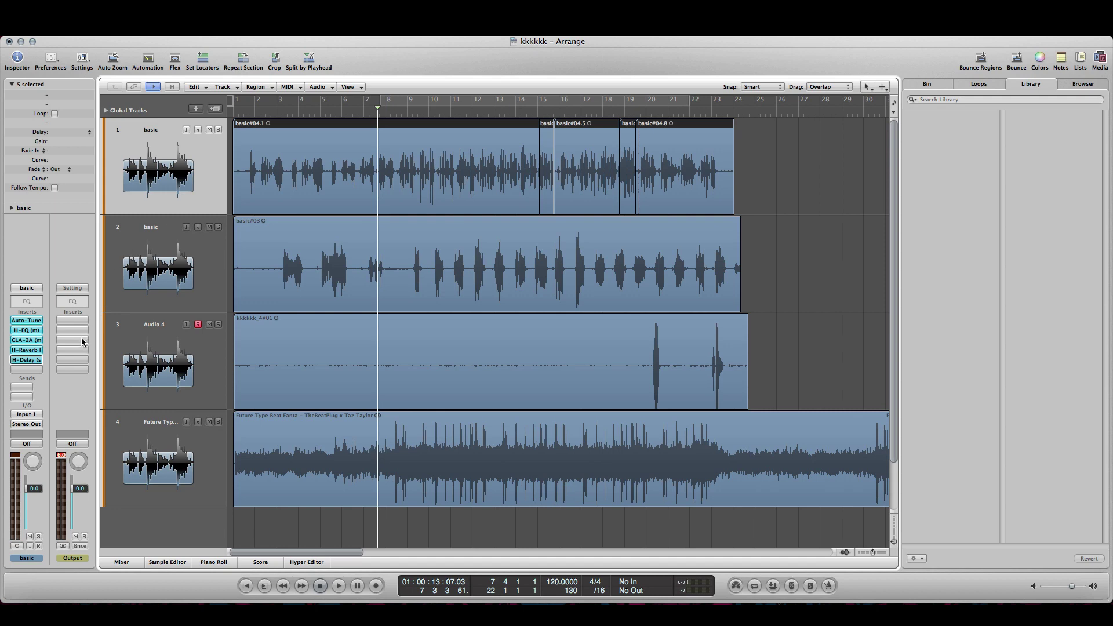
- Insert Filter > AutoFilter > Stereo in the empty slot below H-Delay on the first vocal track
click(22, 370)
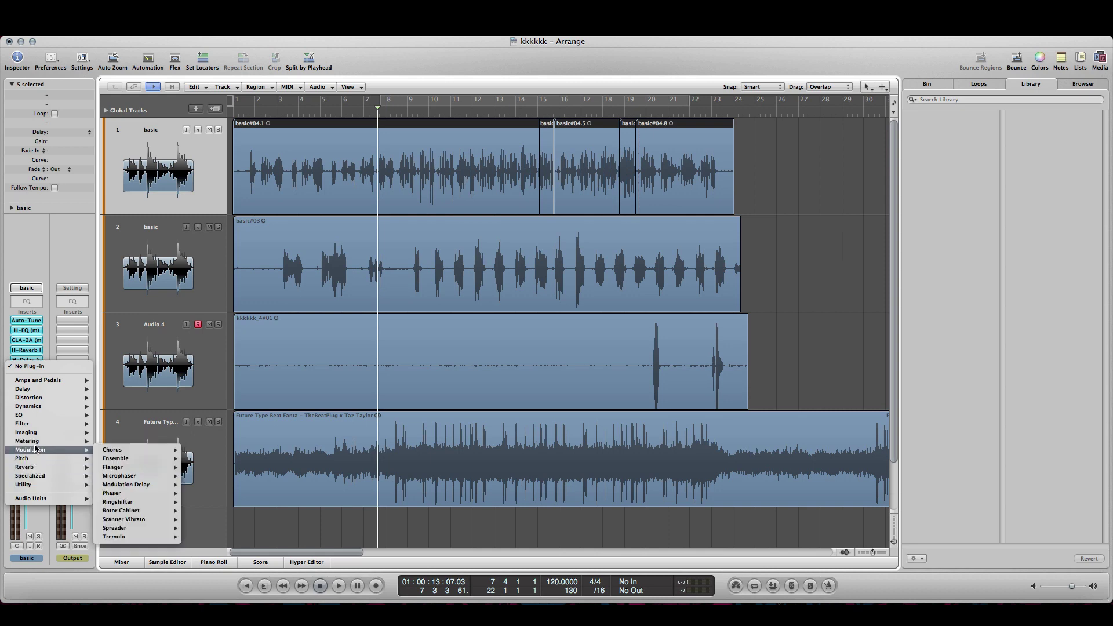
mouse_move(39, 427)
mouse_move(158, 428)
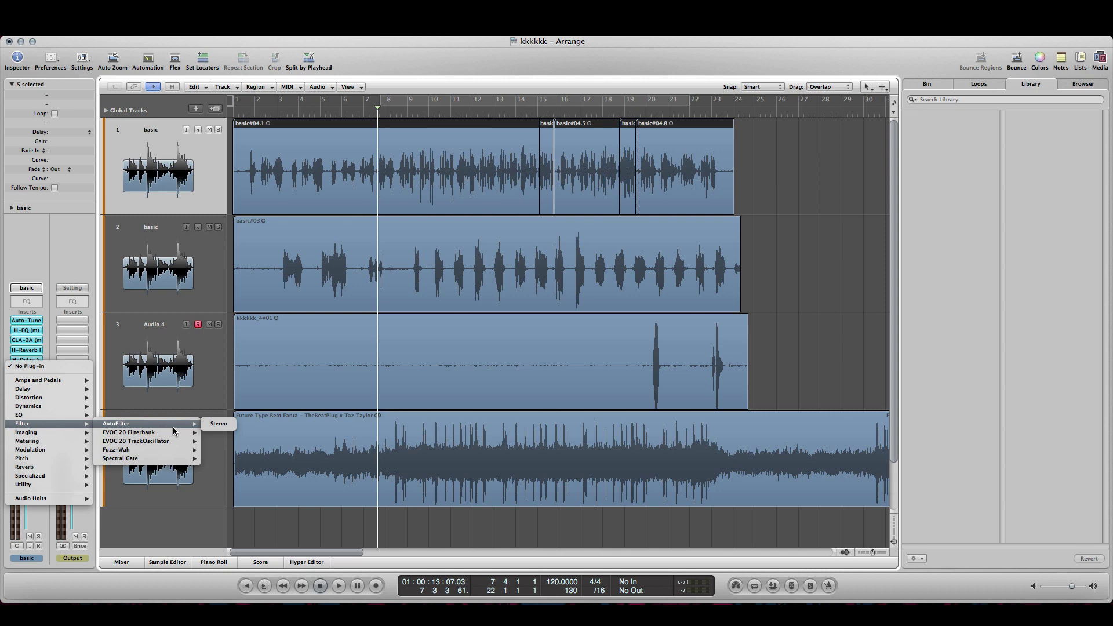
key(Escape)
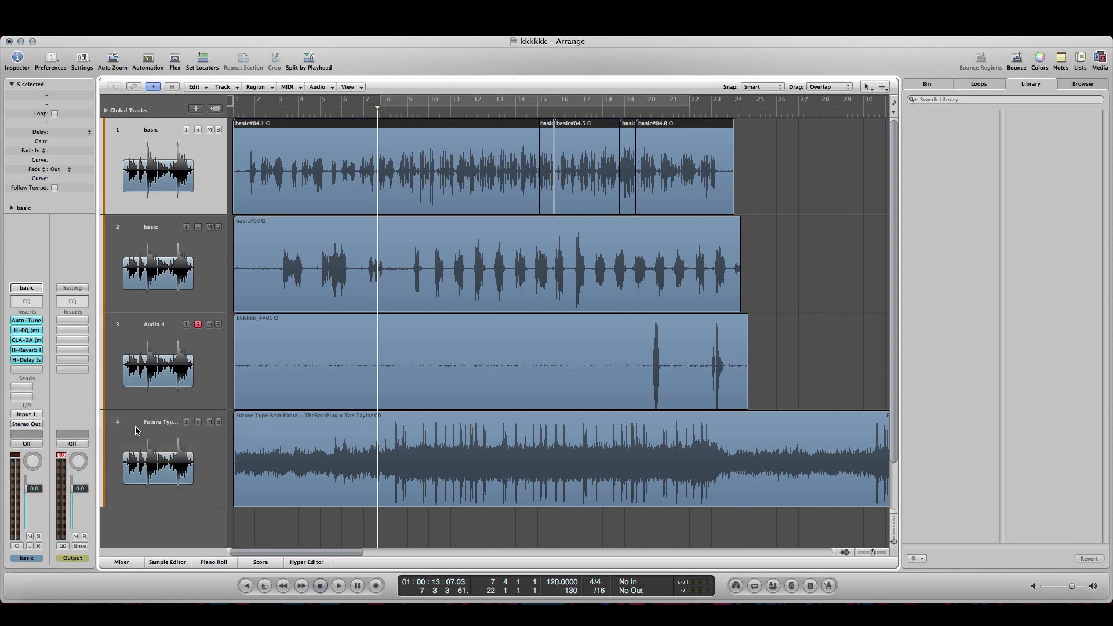
click(29, 370)
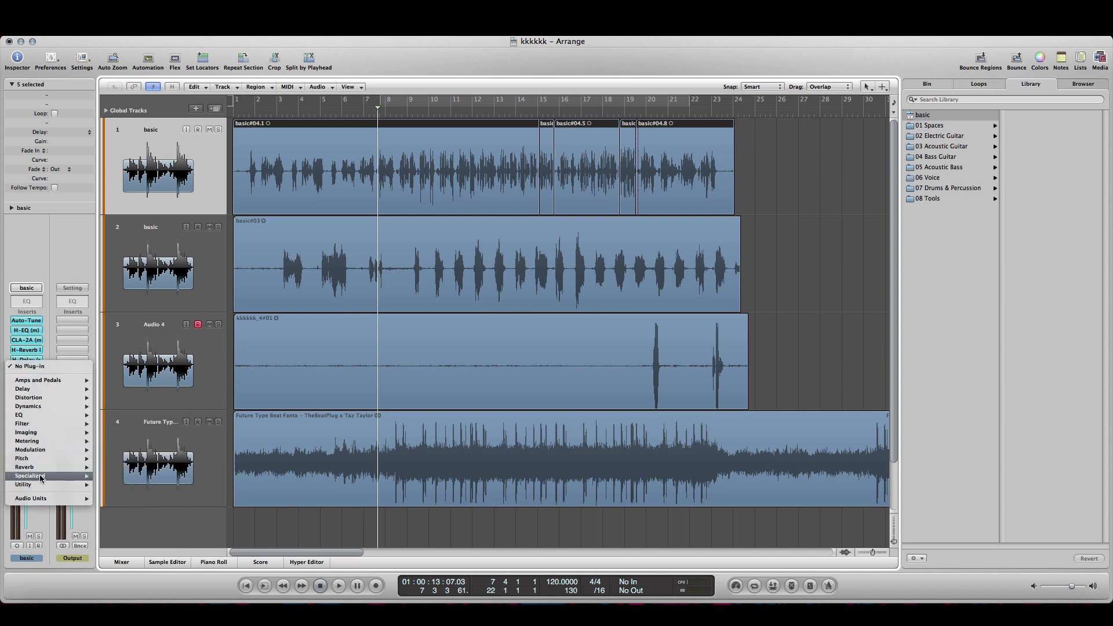
mouse_move(44, 452)
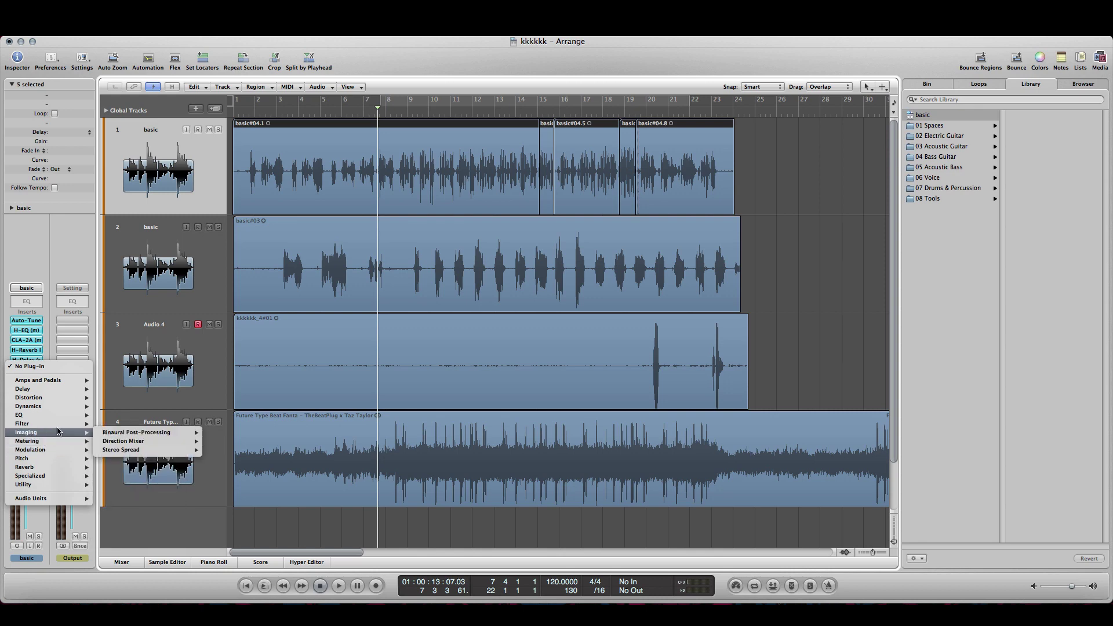
click(227, 424)
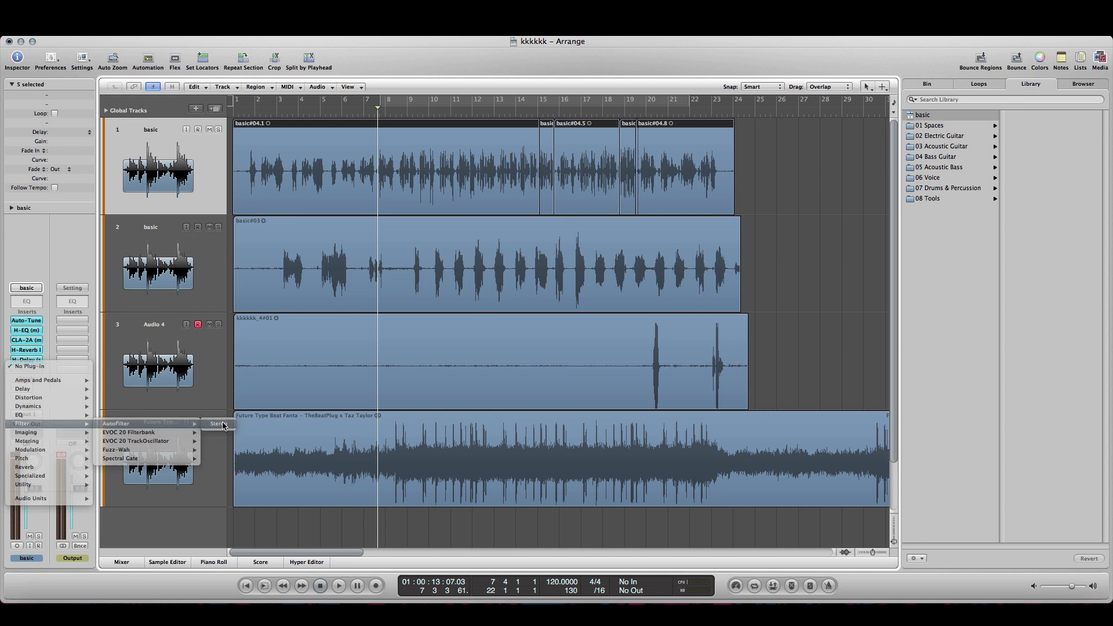
- Start playback and audition AutoFilter presets from Always Rising Filter through Sweeping Band Pass
drag(297, 77, 347, 231)
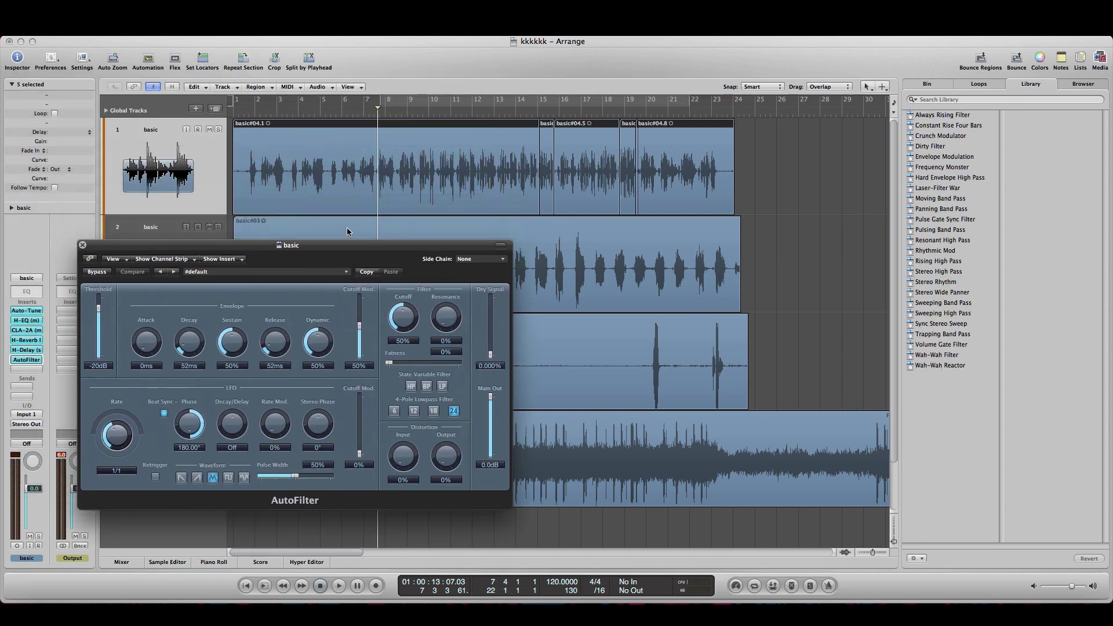
key(space)
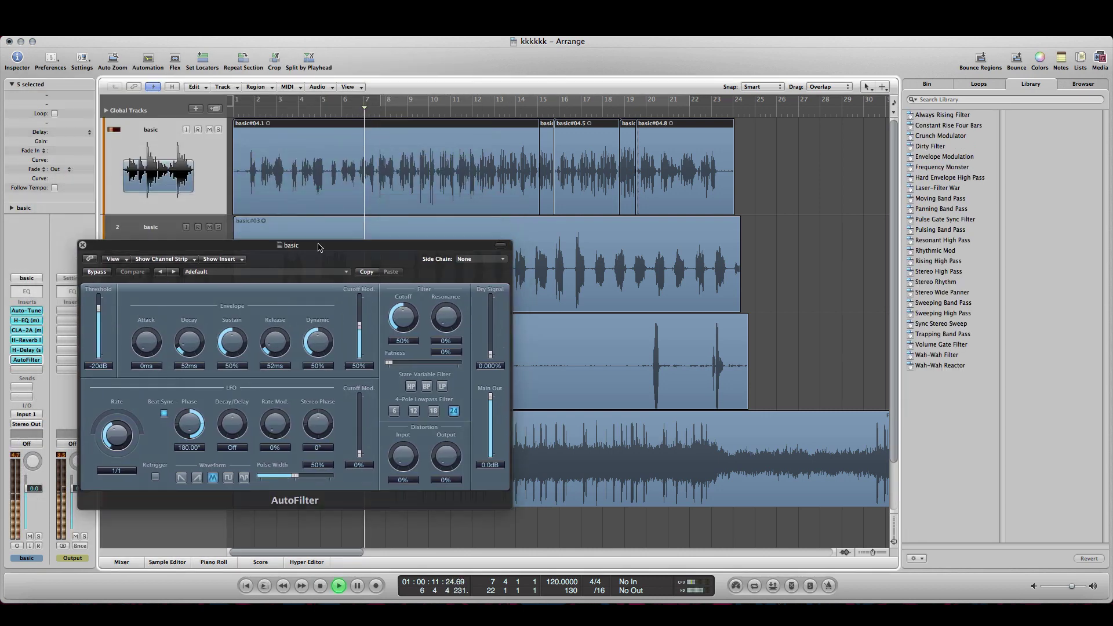
click(175, 274)
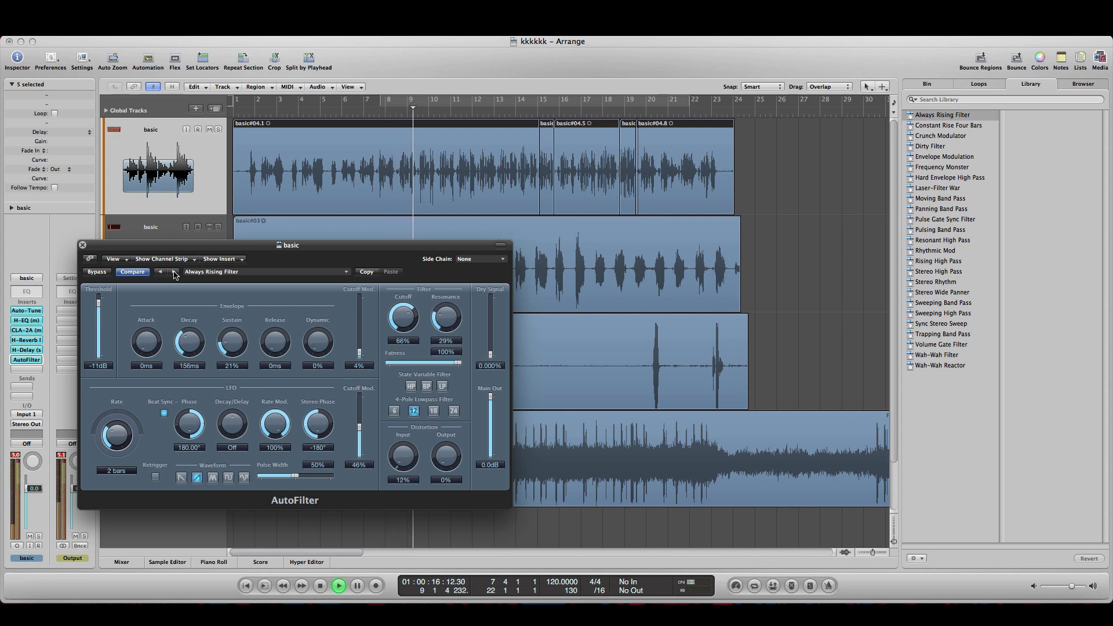
click(175, 274)
click(175, 274)
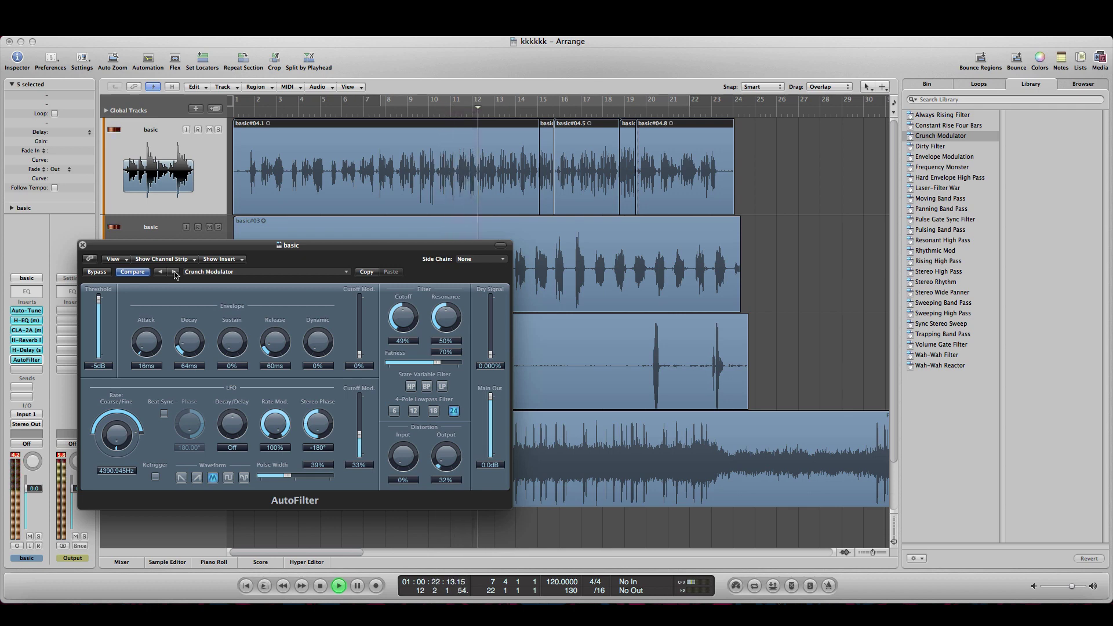
click(173, 273)
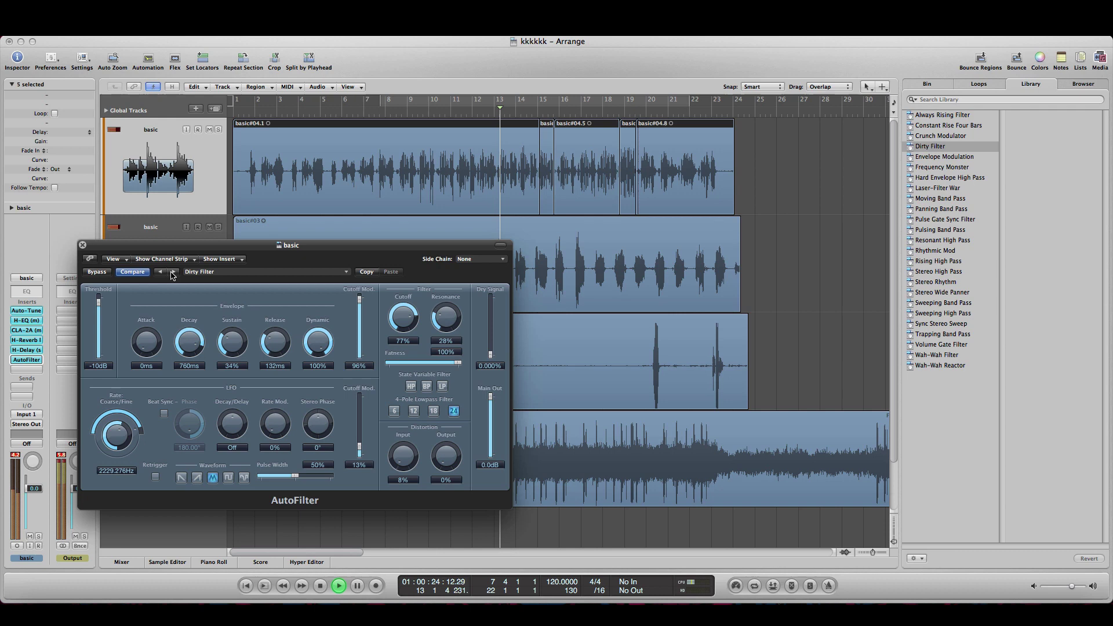
click(173, 274)
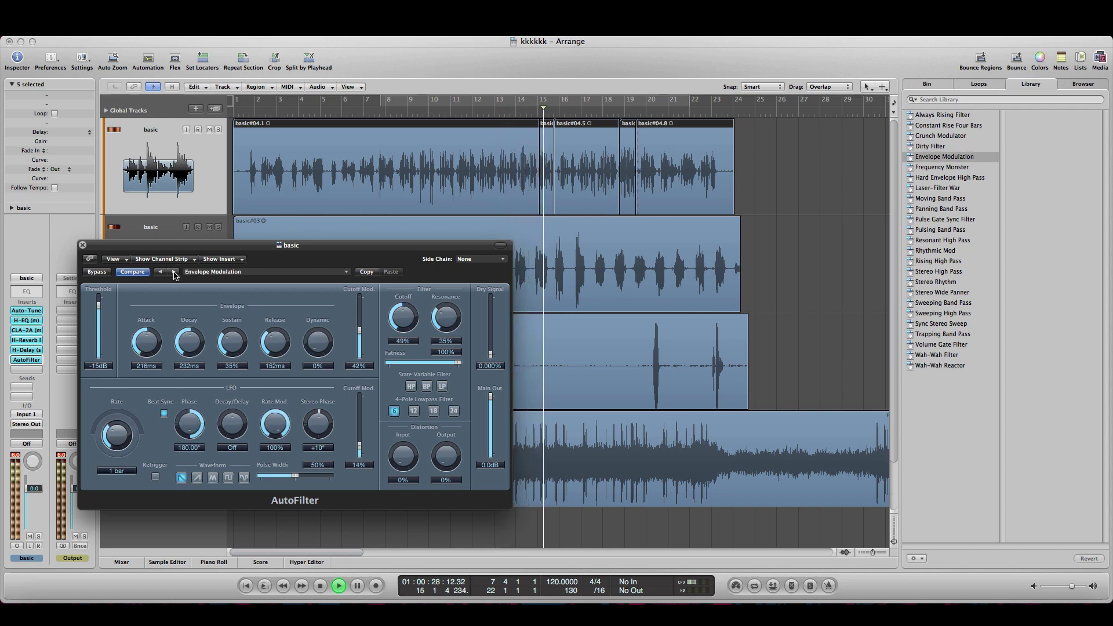
click(174, 273)
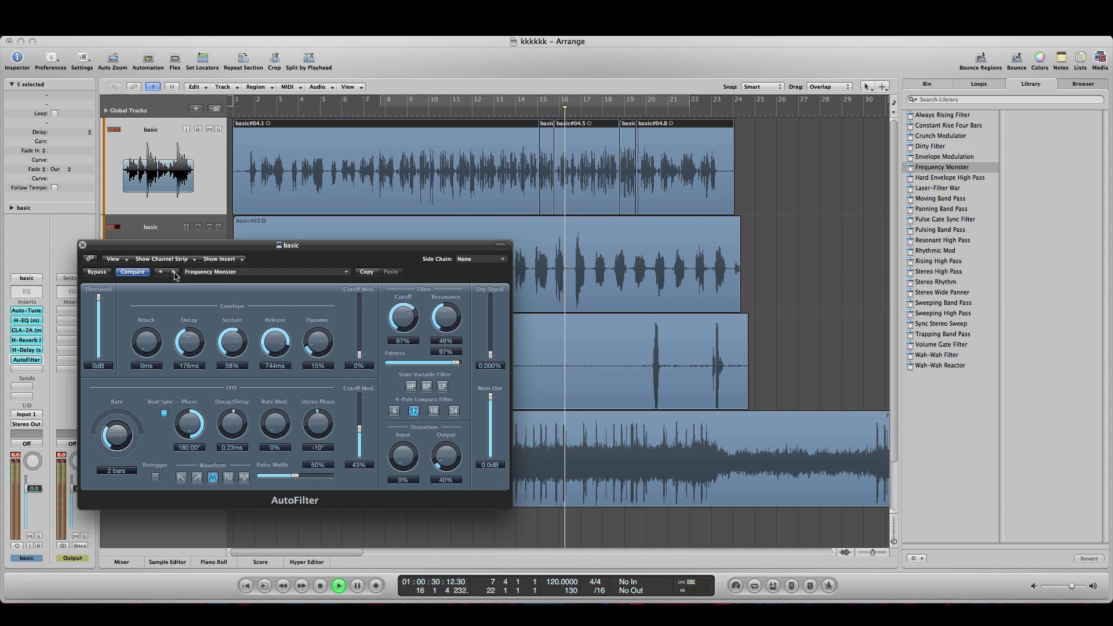
click(174, 273)
click(174, 272)
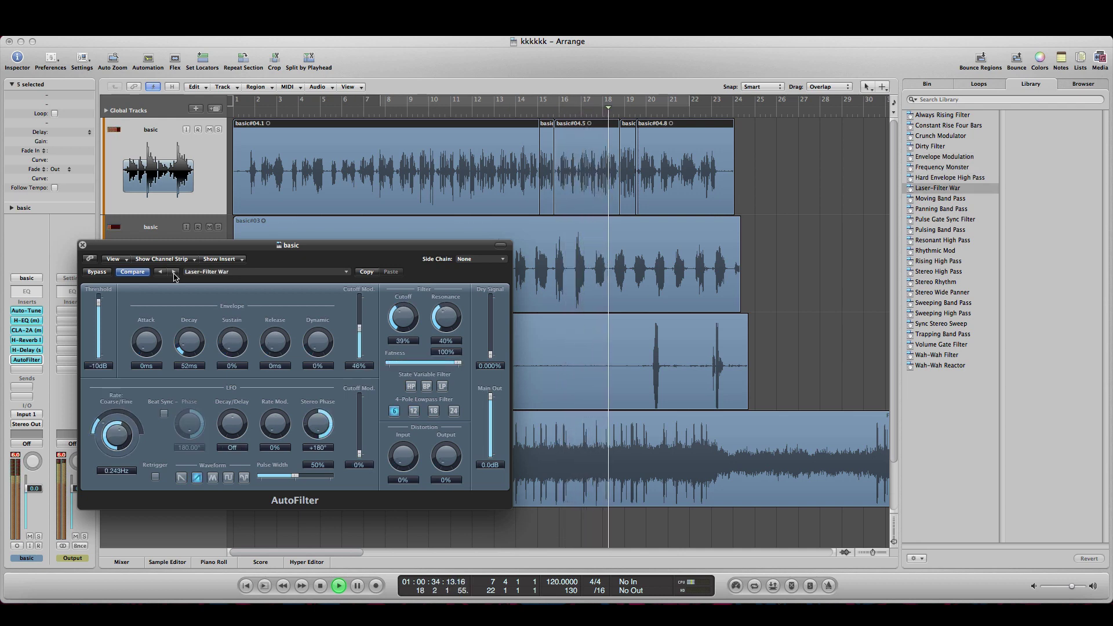
click(174, 272)
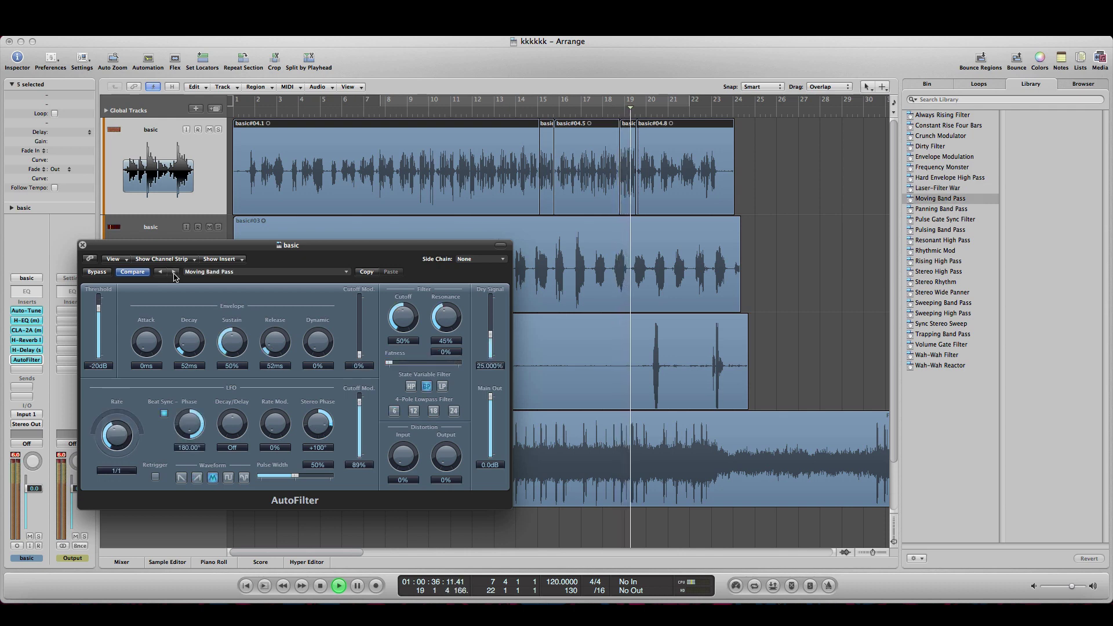
click(174, 272)
click(174, 273)
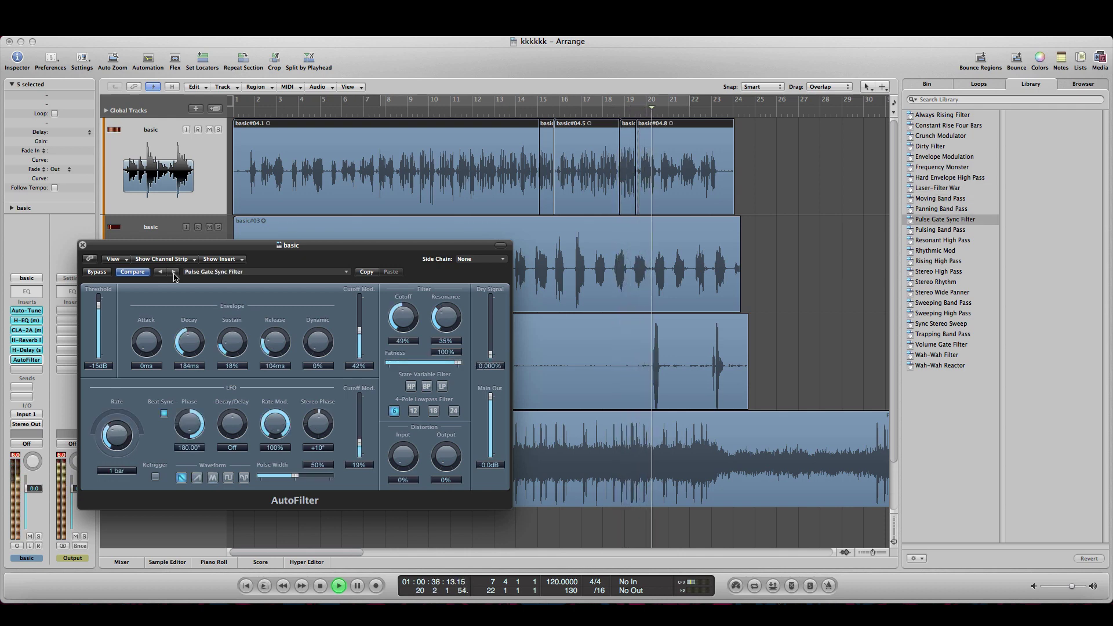
click(174, 273)
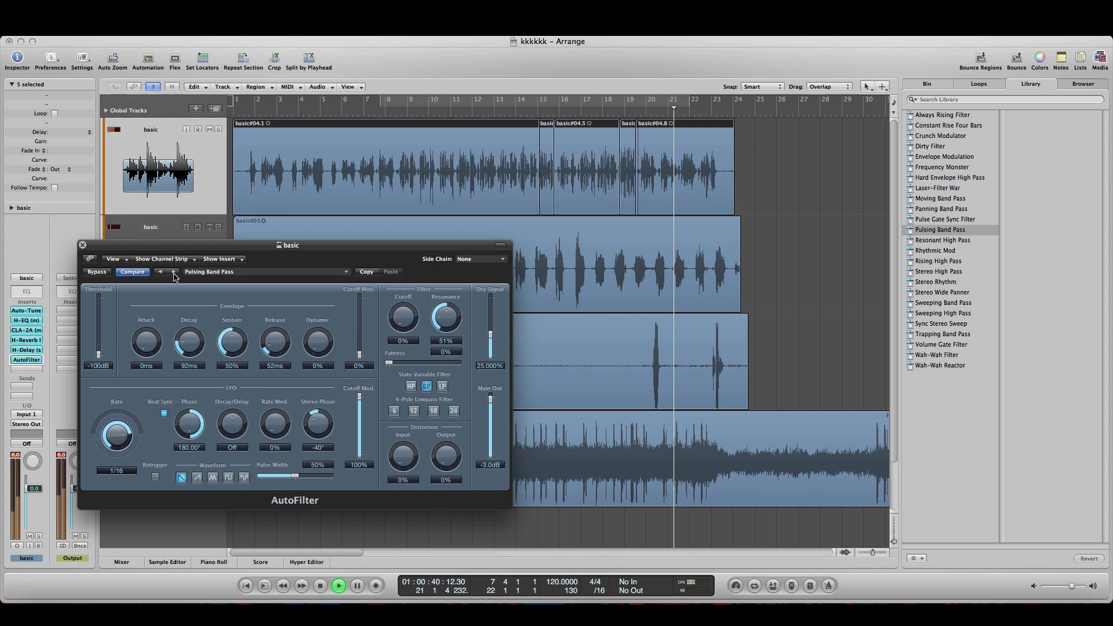
click(174, 272)
click(174, 272)
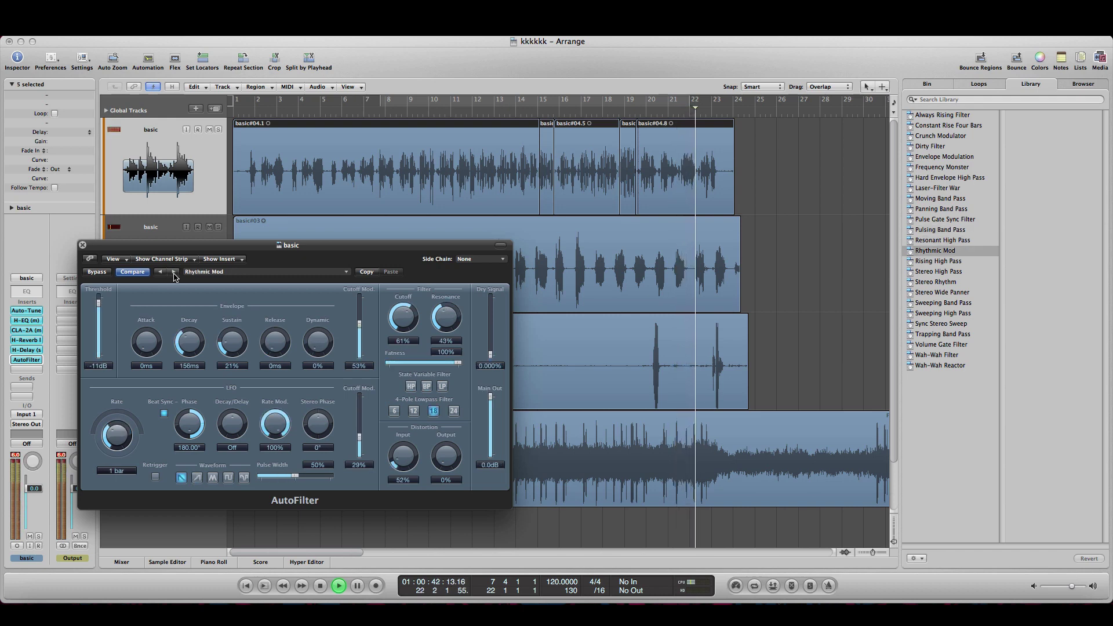
click(174, 273)
click(174, 273)
click(174, 273)
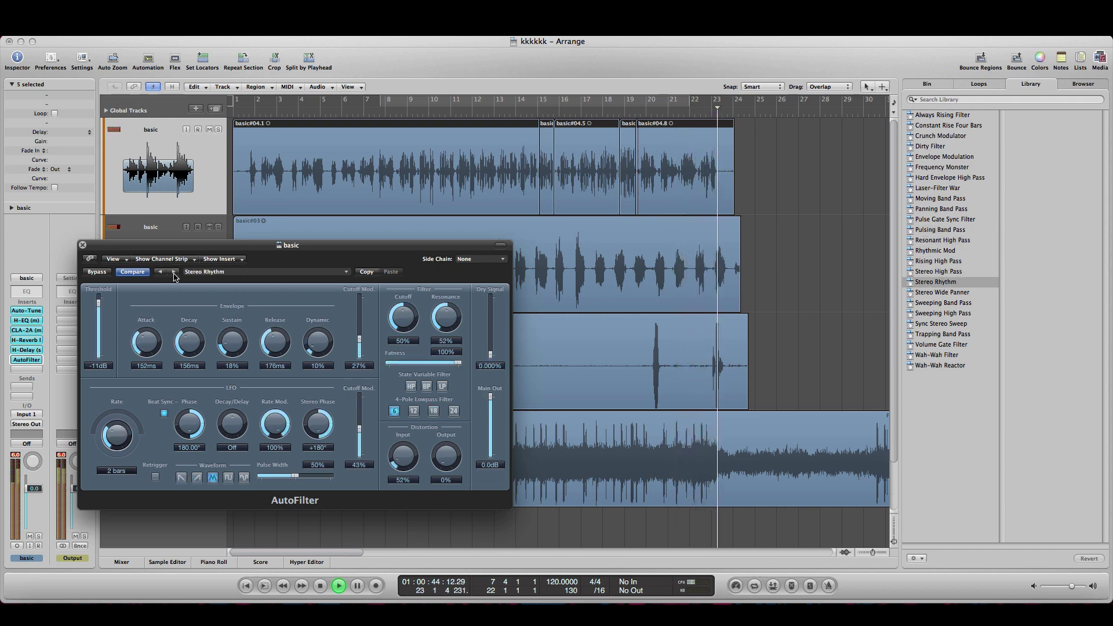
click(174, 273)
click(174, 273)
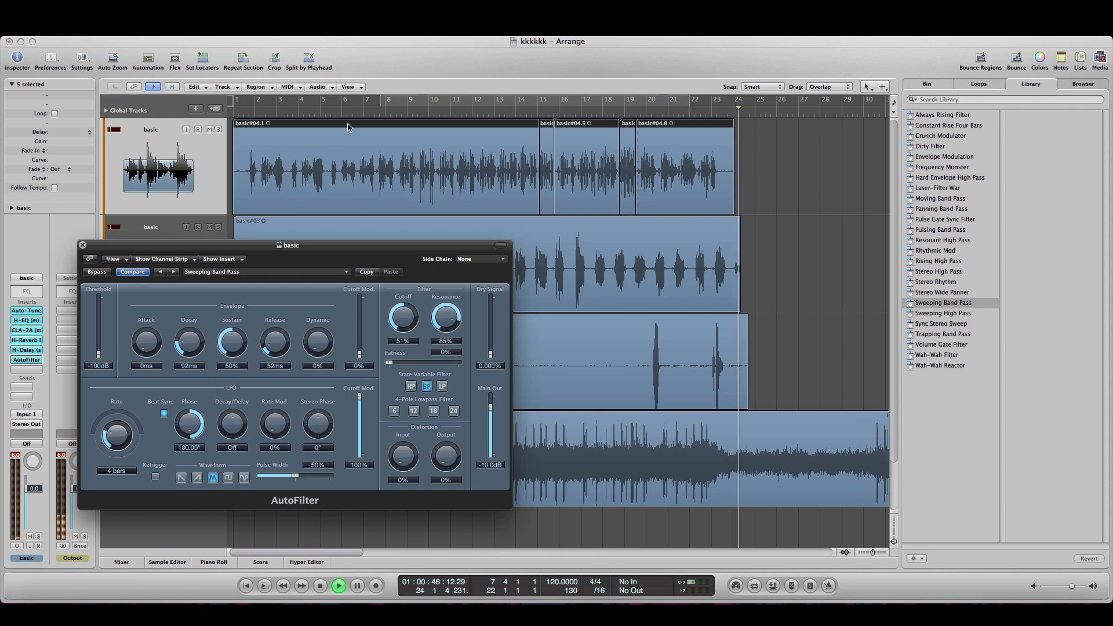
- Restart from bar 7 and continue through Sweeping High Pass and Wah-Wah Filter round to Crunch Modulator
click(359, 114)
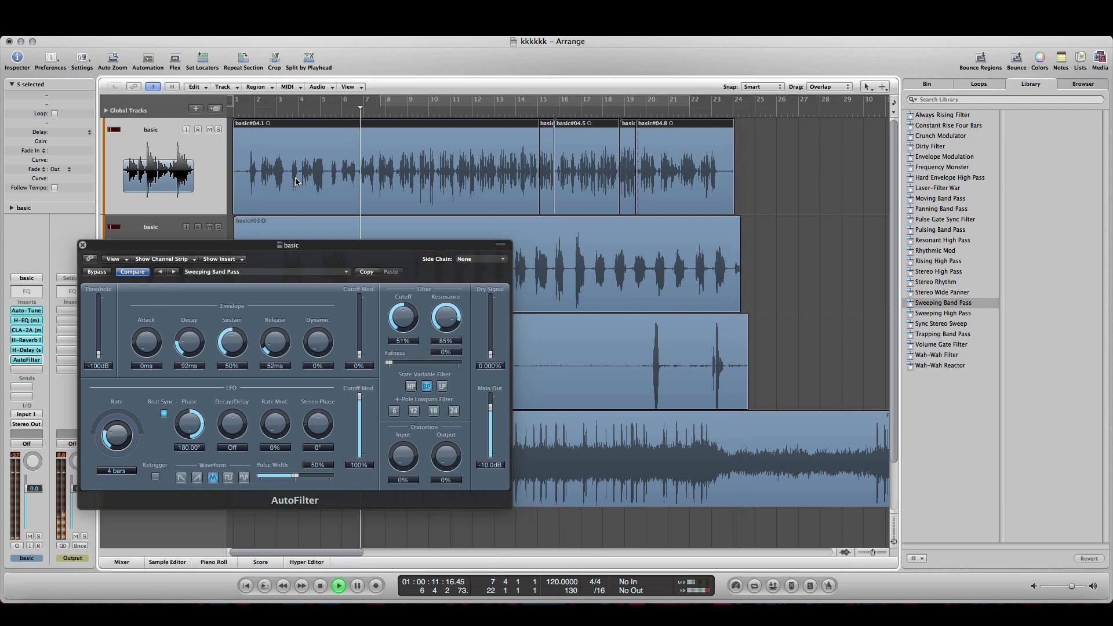
click(174, 272)
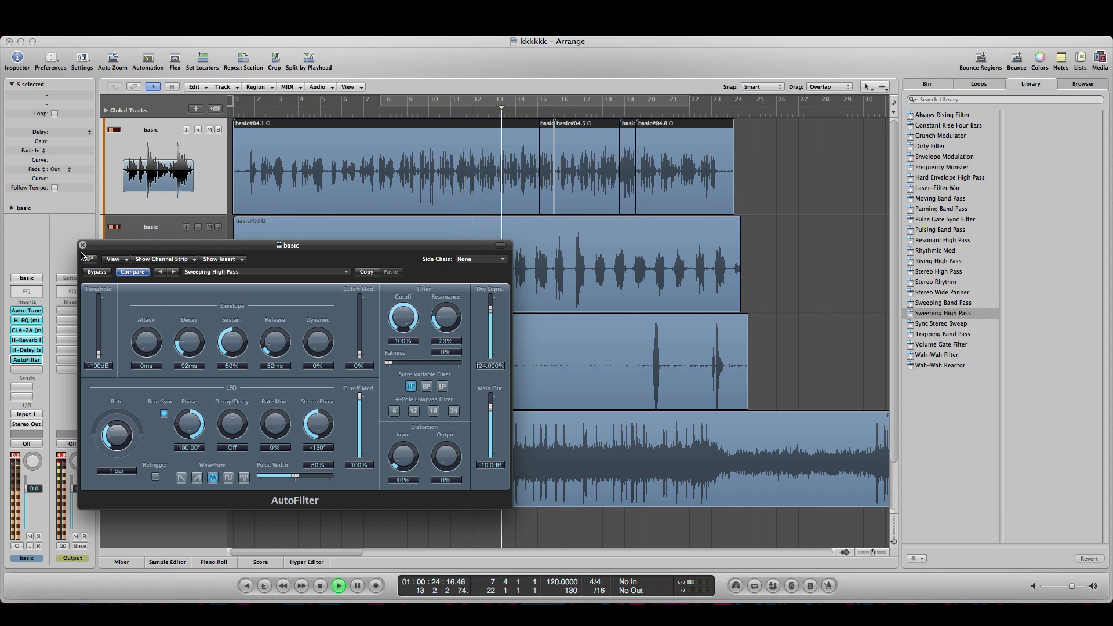
click(174, 272)
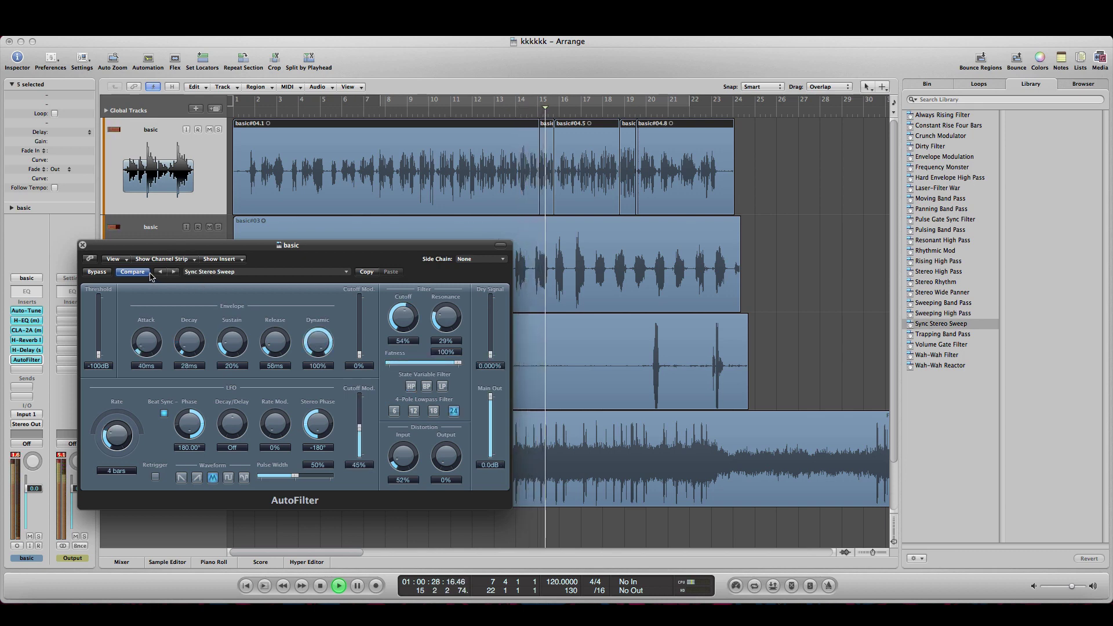
click(174, 272)
click(174, 272)
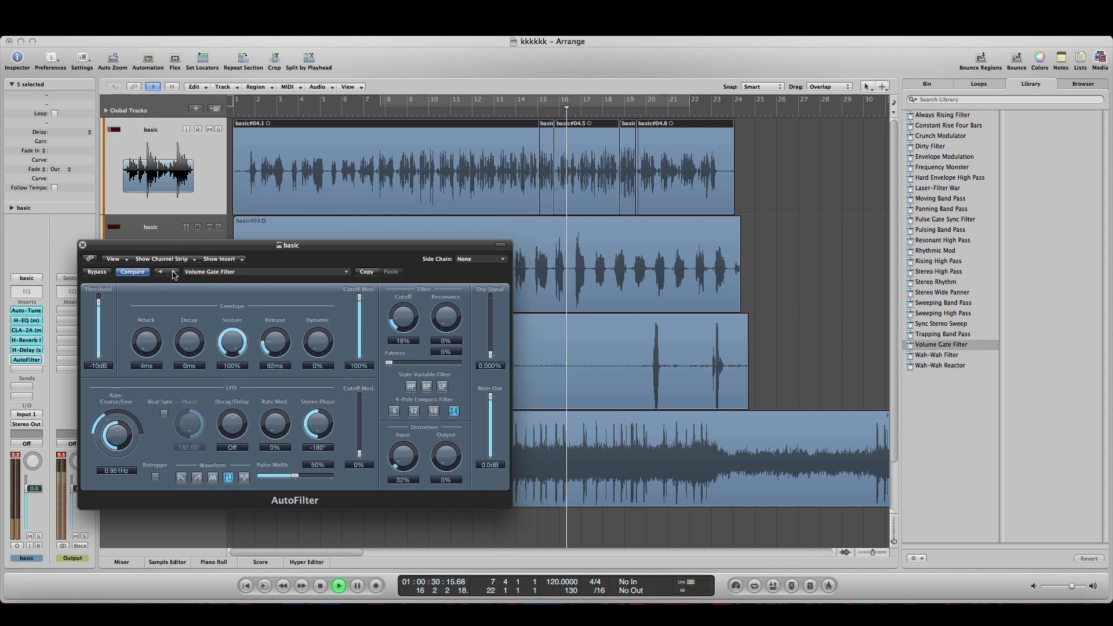
click(174, 272)
click(174, 272)
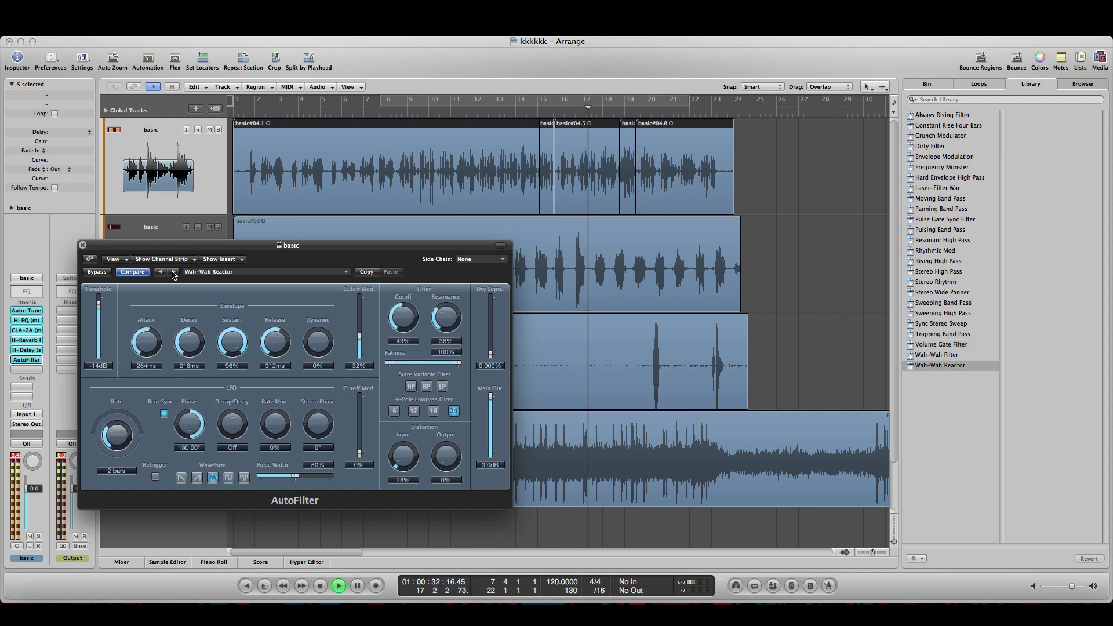
click(173, 272)
click(174, 272)
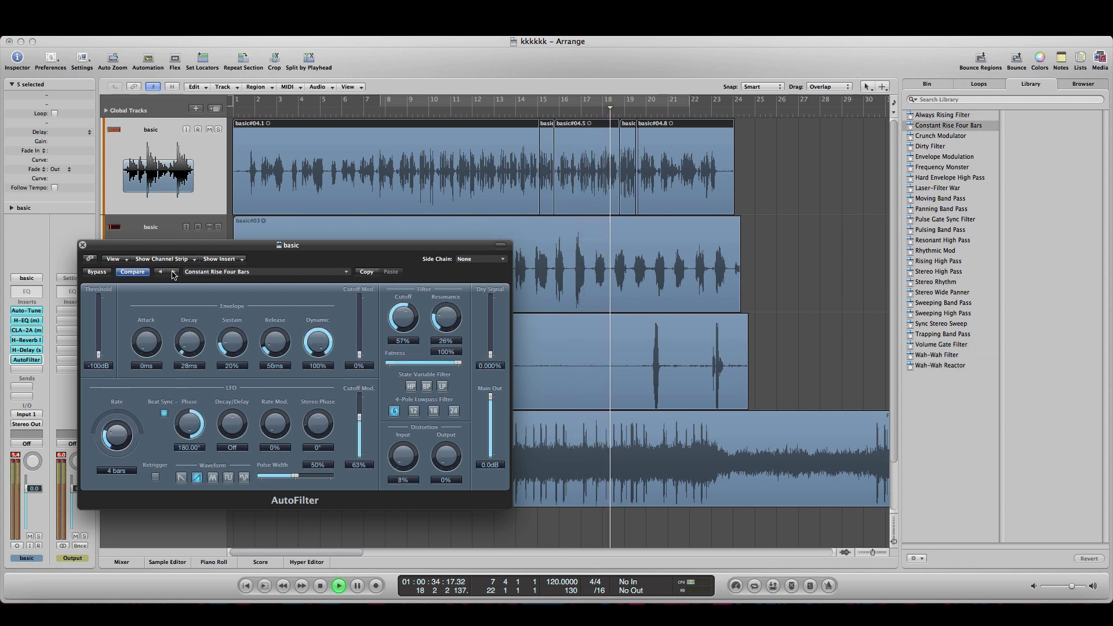
click(174, 272)
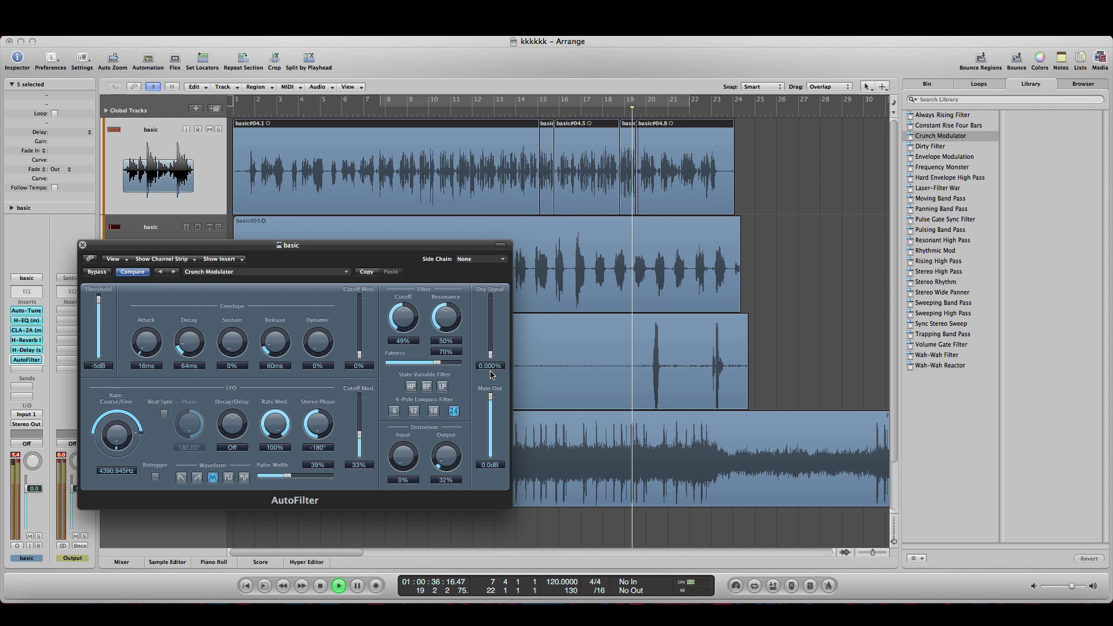
- Try a lower output and about 195% dry signal, then stop and load the Envelope Modulation preset
drag(491, 399, 496, 431)
drag(490, 354, 515, 297)
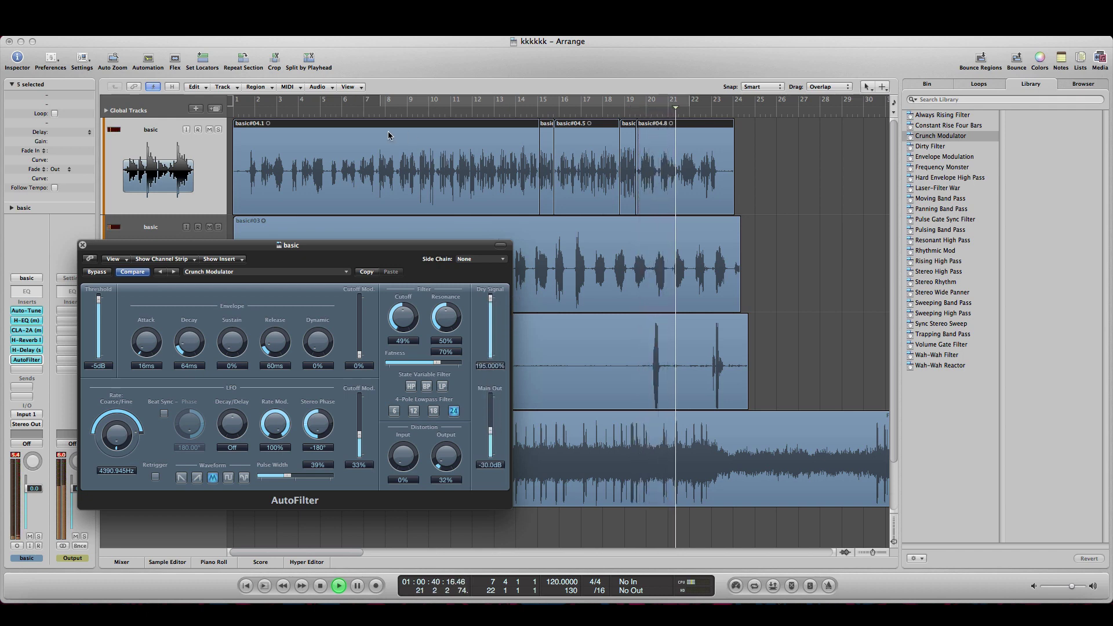
key(space)
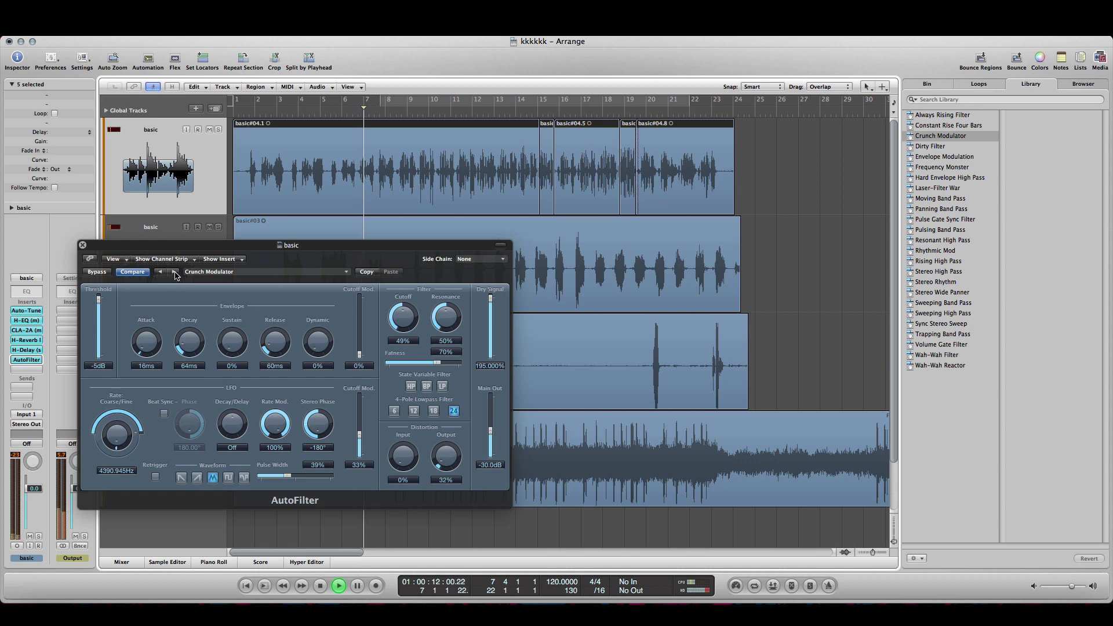
click(175, 272)
click(175, 272)
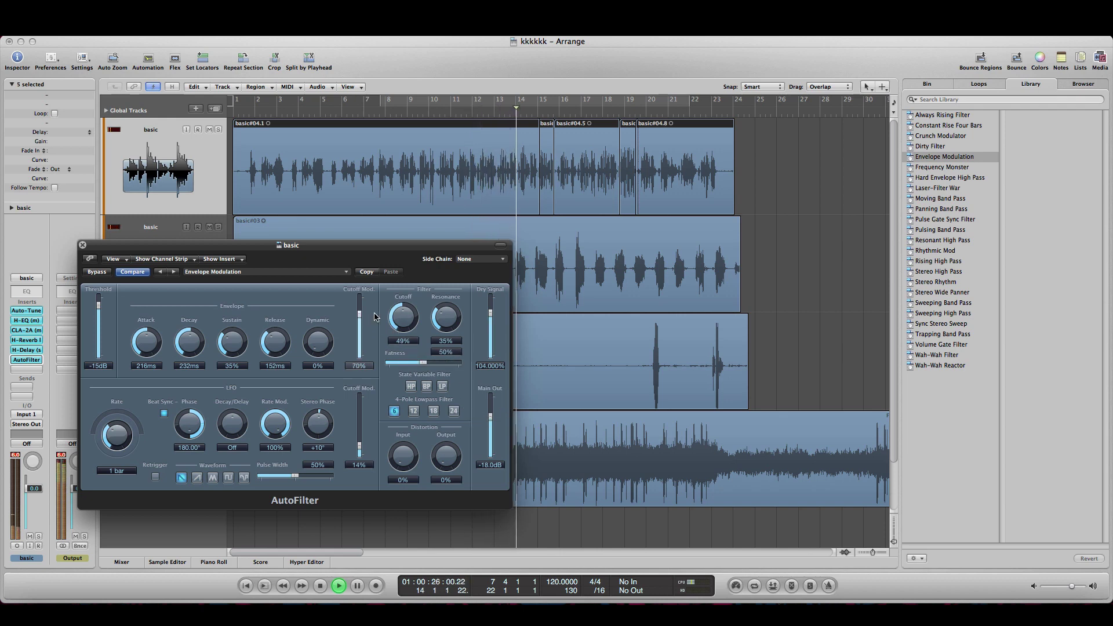
- Set envelope cutoff mod 25%, LFO cutoff mod 100%, dry 200%, output -10 dB, and replay from bar 6
drag(360, 323, 360, 342)
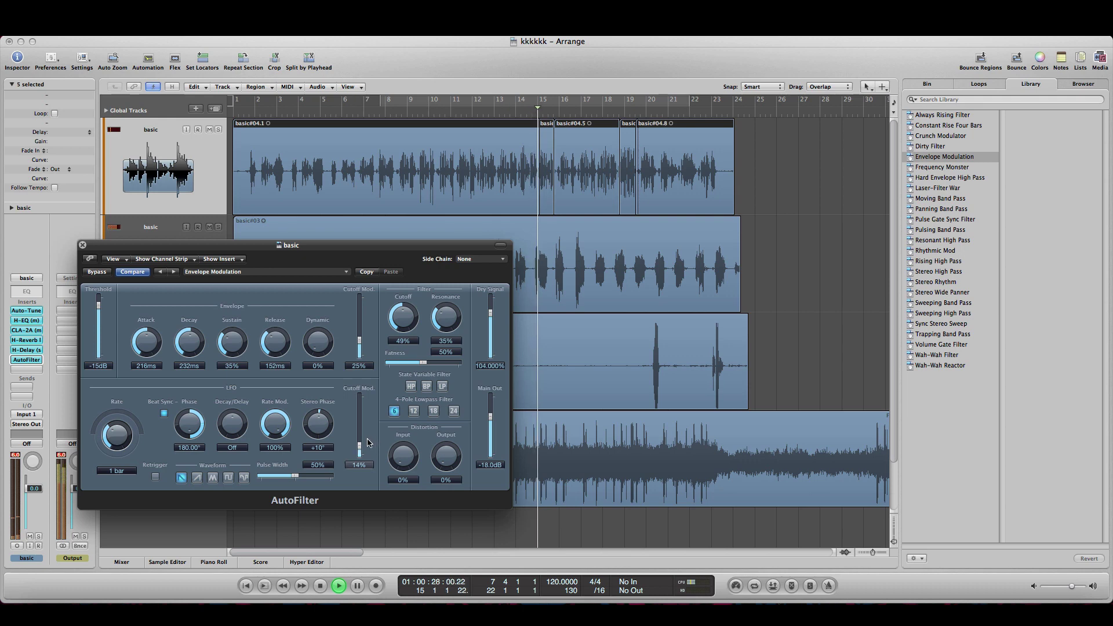
drag(360, 450, 361, 397)
mouse_move(99, 305)
mouse_down()
mouse_move(99, 362)
mouse_move(99, 296)
mouse_up()
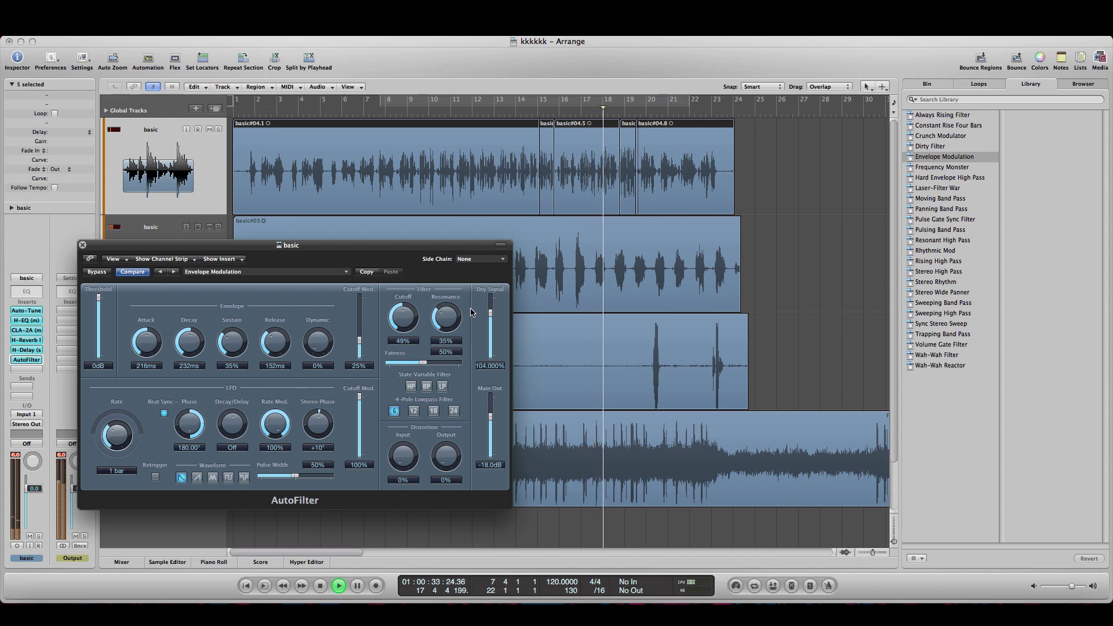
drag(490, 314, 491, 297)
drag(487, 399, 489, 407)
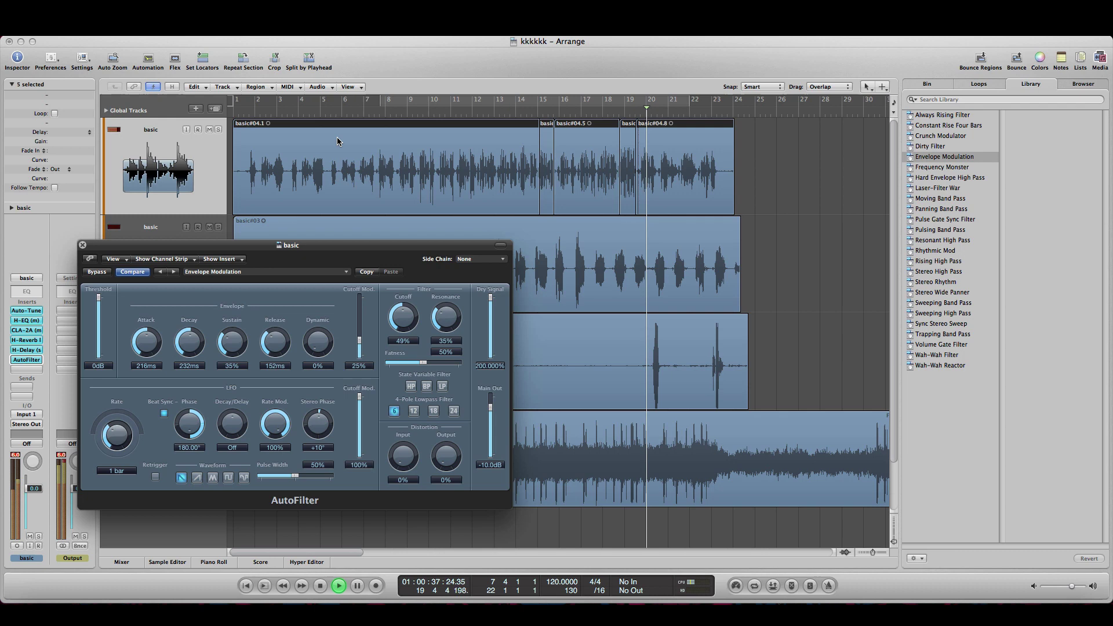
click(357, 115)
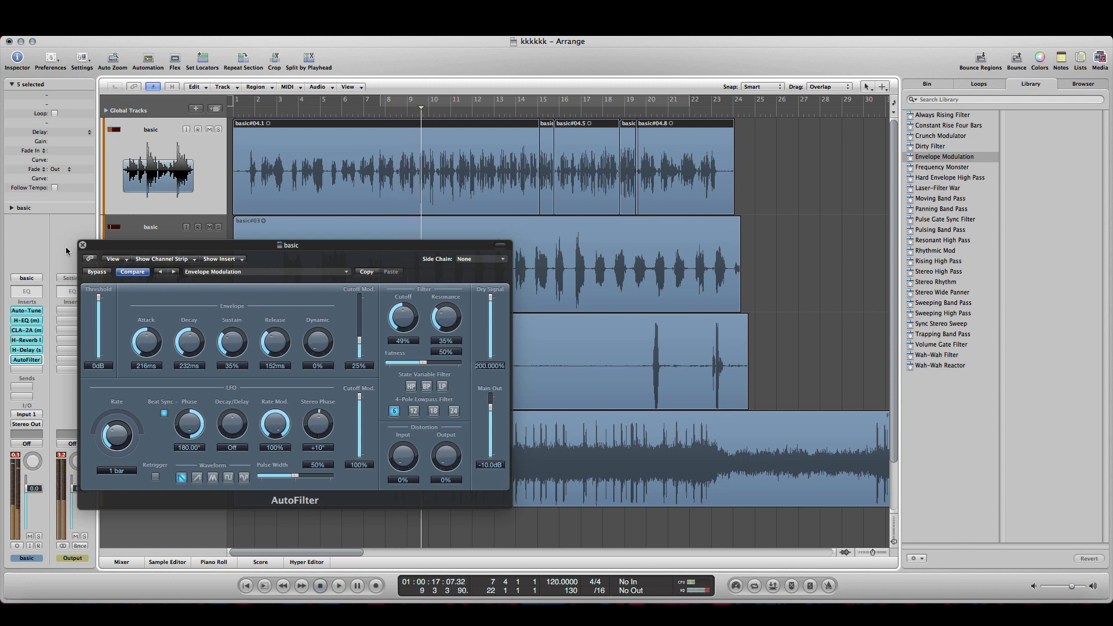
- Add a Channel EQ to the beat track with high cut at 170 Hz and a -4 dB dip at 600 Hz
click(83, 245)
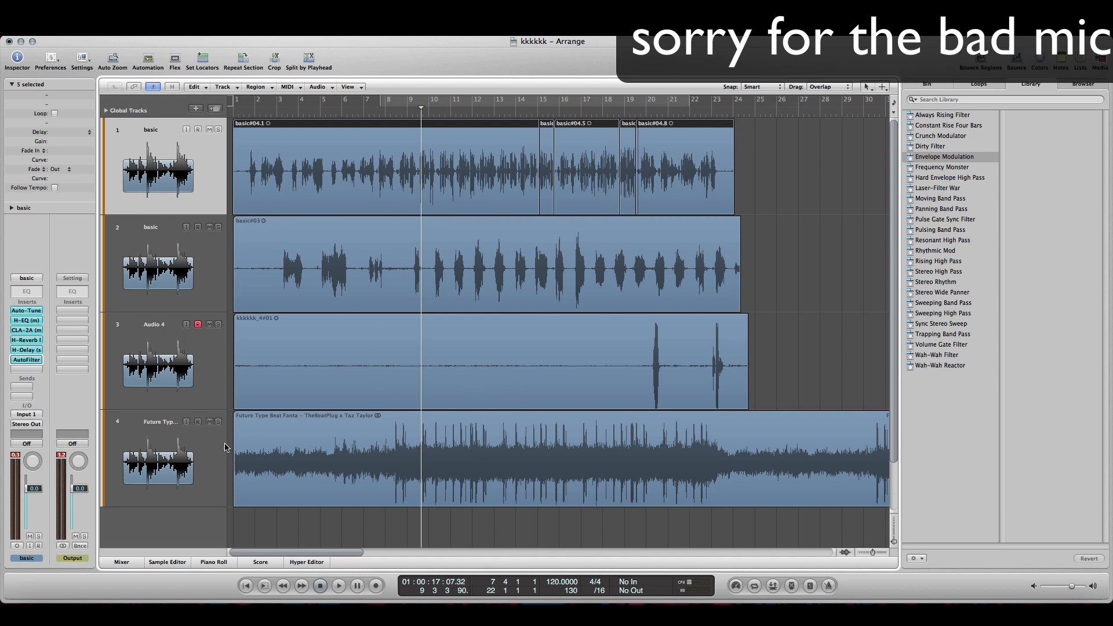
click(205, 448)
click(424, 448)
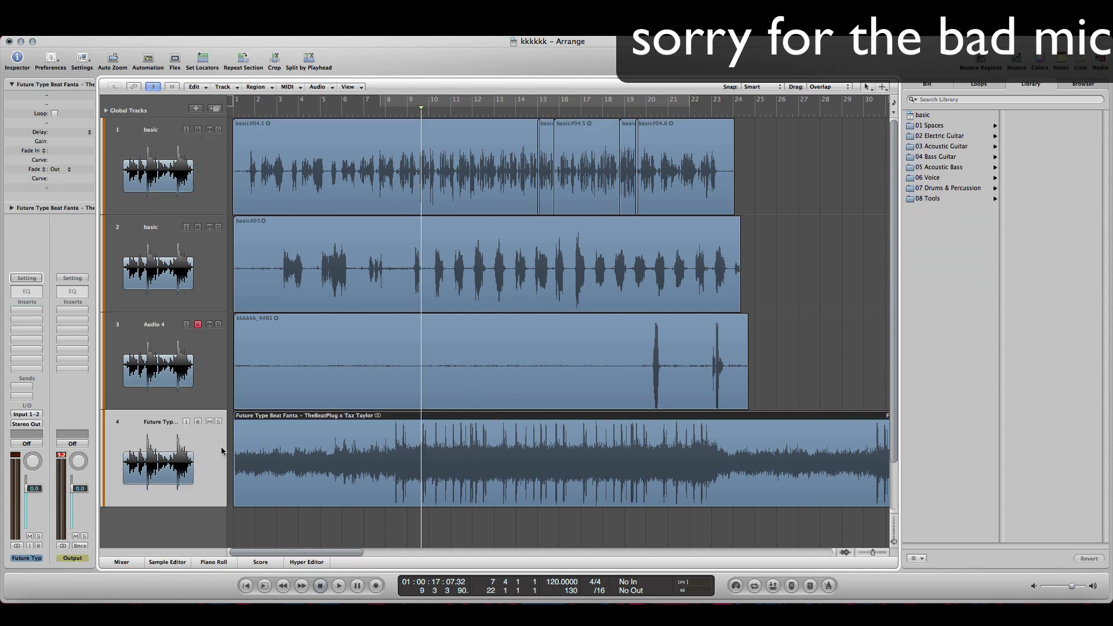
double_click(23, 294)
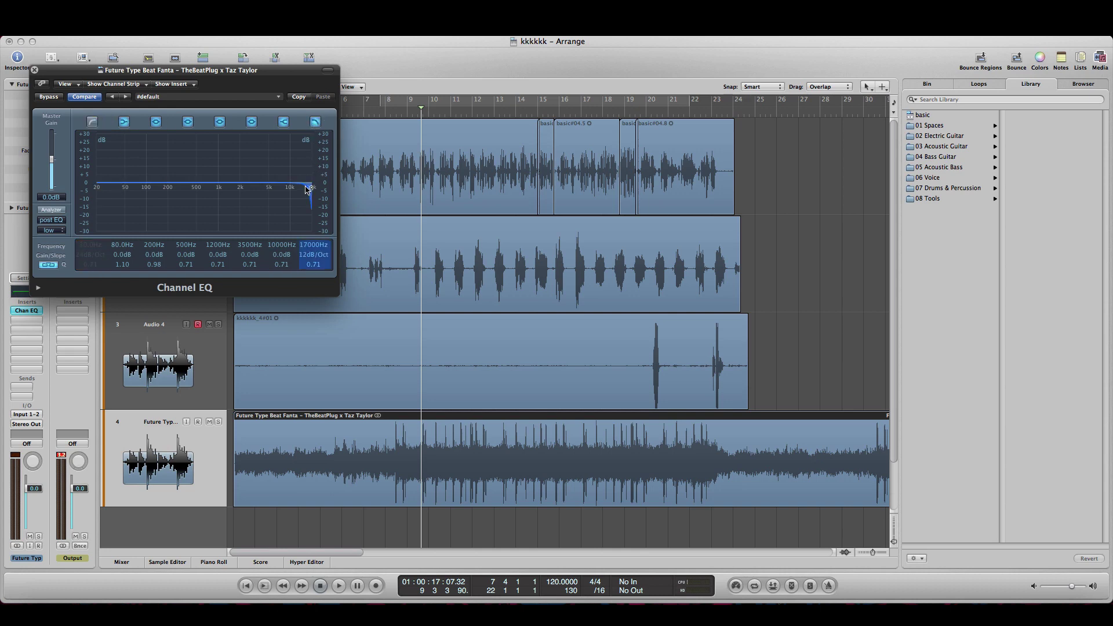
drag(259, 182, 173, 197)
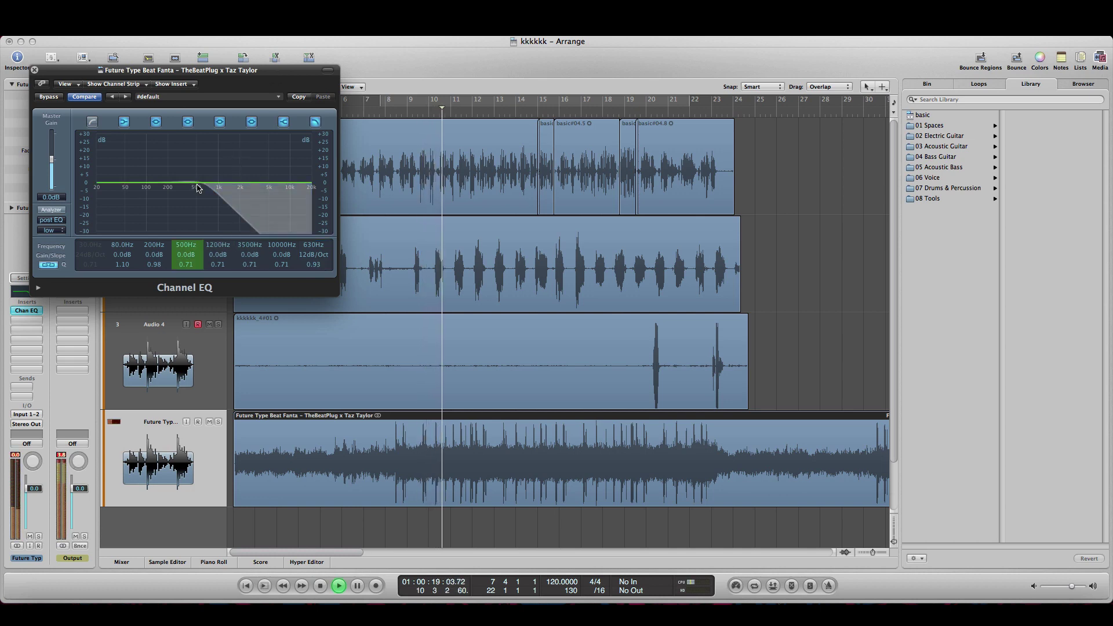
mouse_move(197, 188)
mouse_down()
mouse_move(193, 200)
mouse_move(202, 189)
mouse_up()
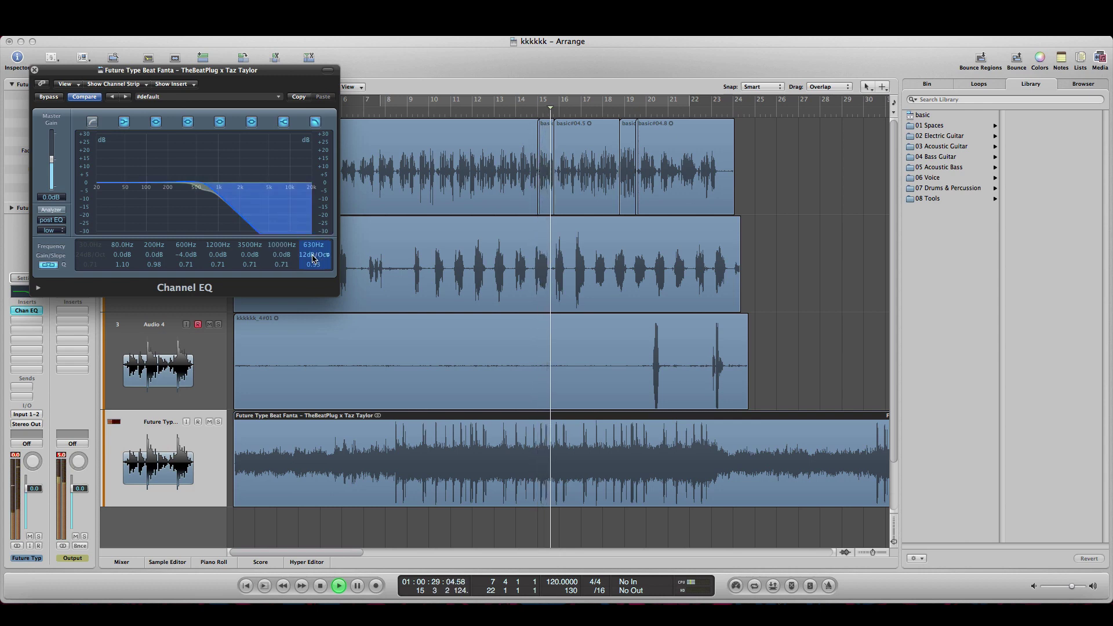
drag(313, 258, 297, 300)
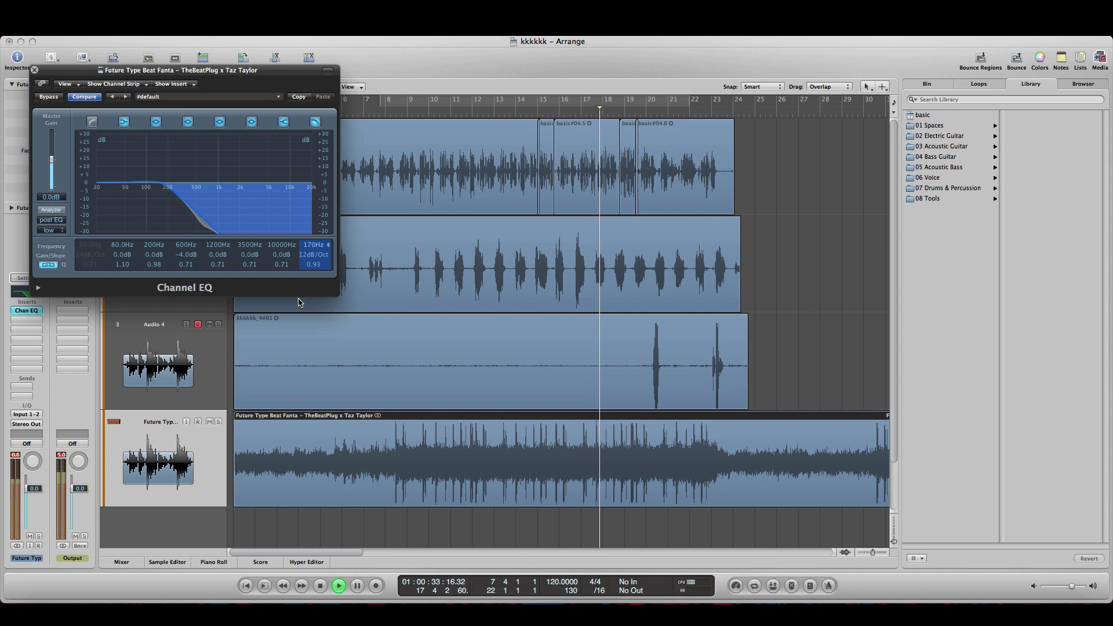
click(34, 70)
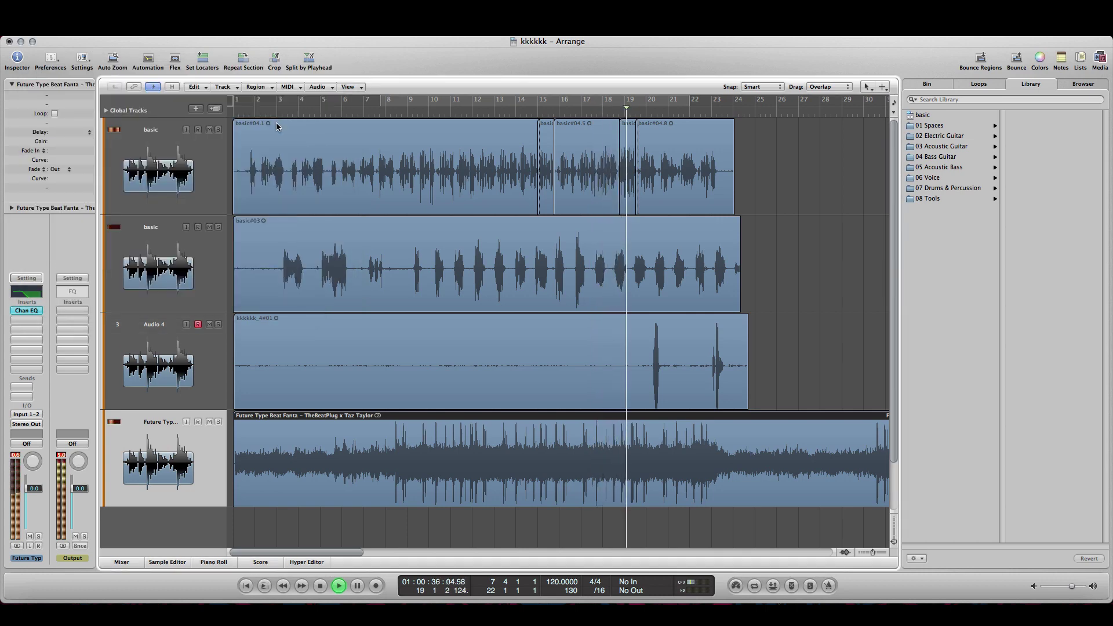
- Replay from bar 8 and show the Channel EQ preset categories in the Library
click(388, 114)
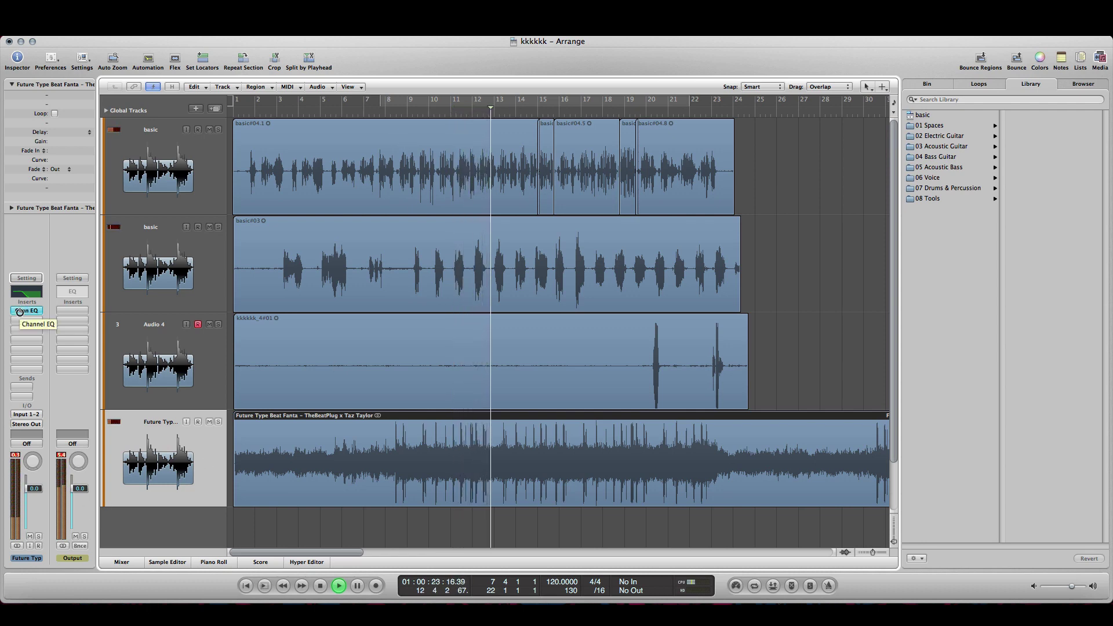
click(19, 312)
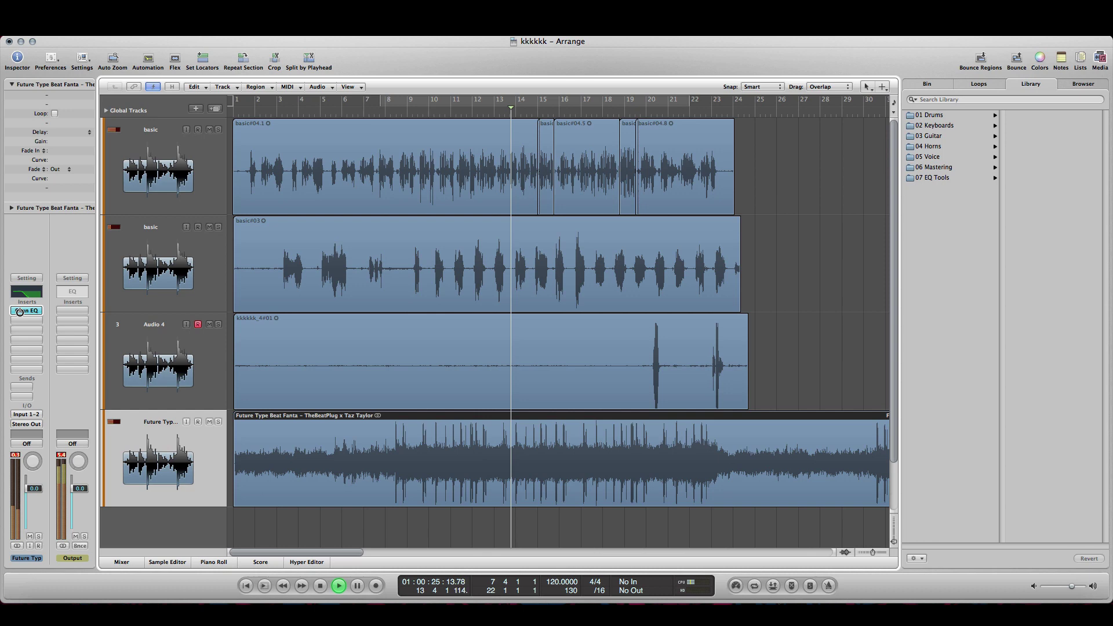